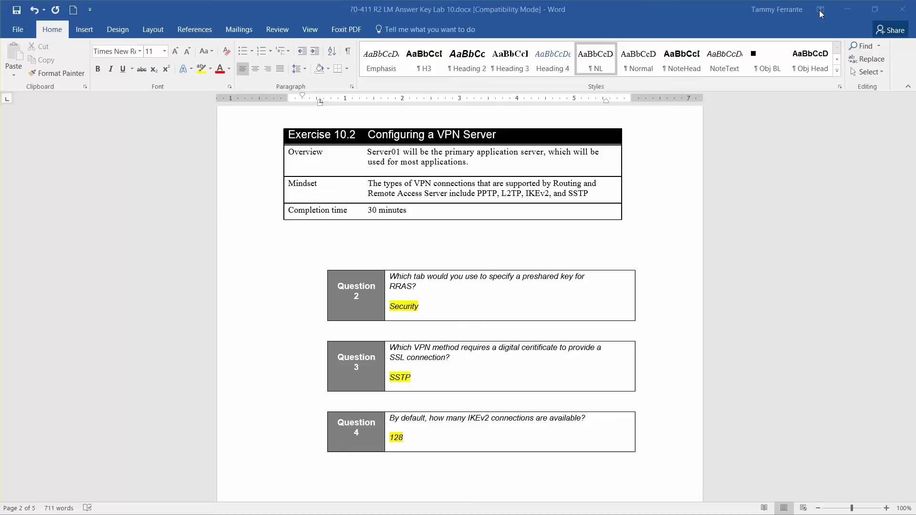
Minimize the answer key and checkpoint the Server01 VM from Hyper-V Manager's Virtual Machines list.
left_click(845, 9)
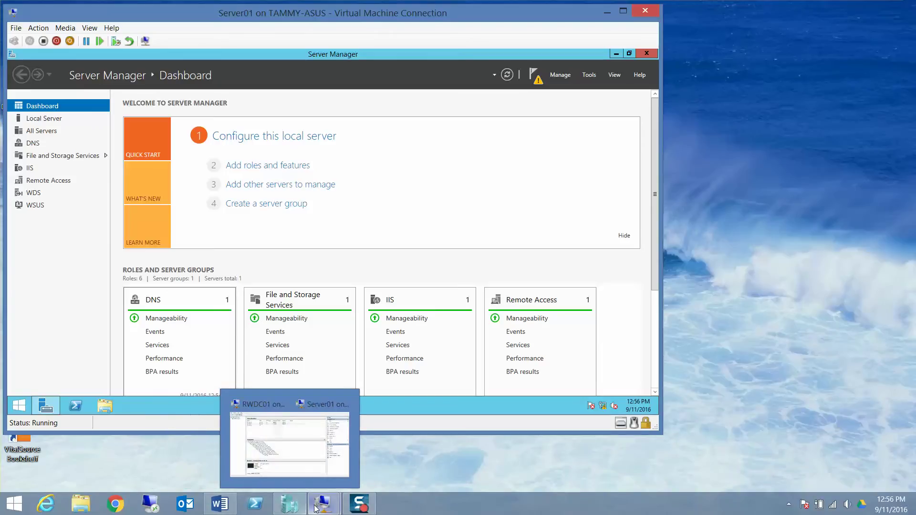
left_click(291, 506)
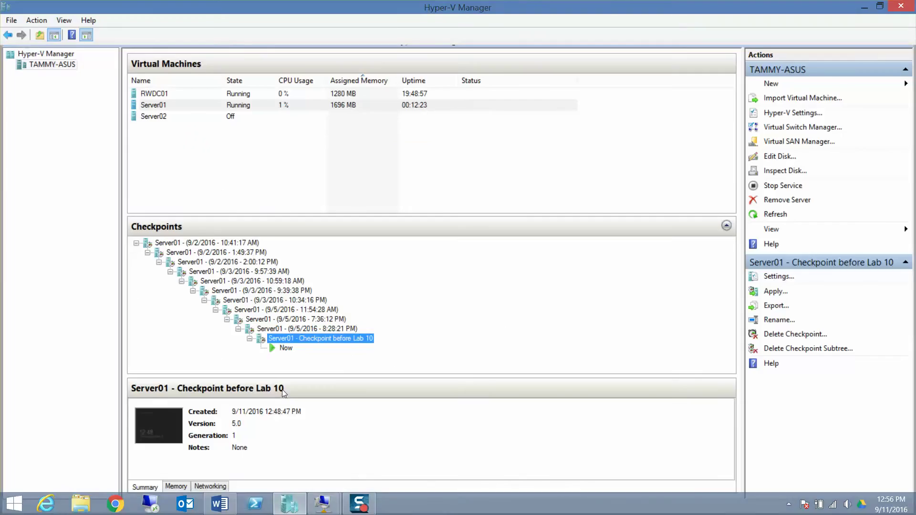
right_click(296, 342)
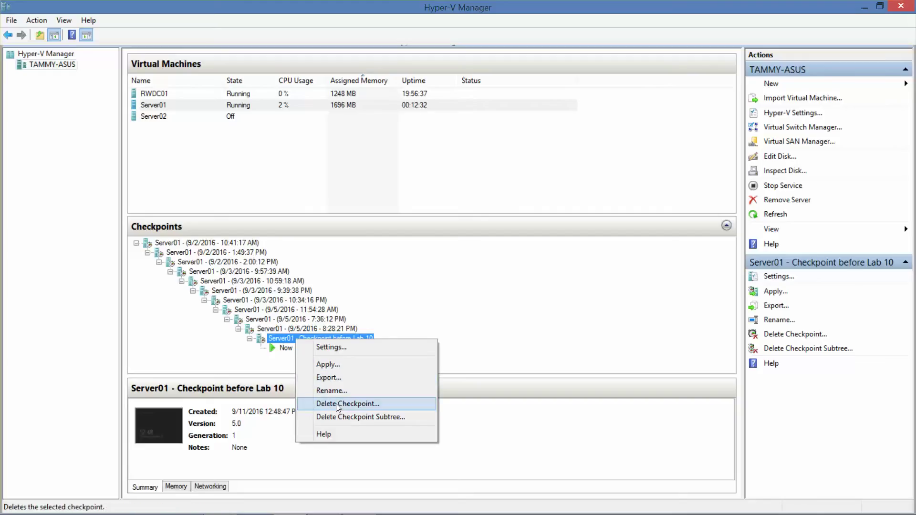
left_click(157, 108)
right_click(156, 108)
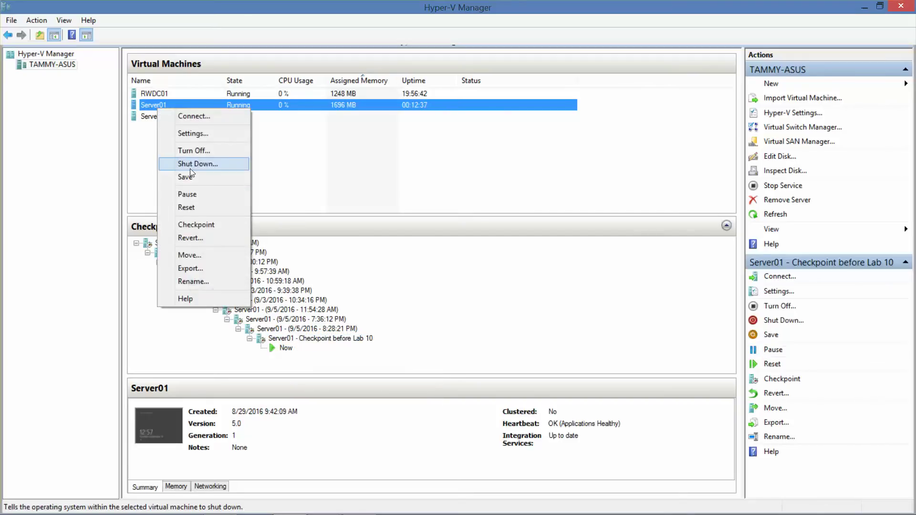
left_click(205, 224)
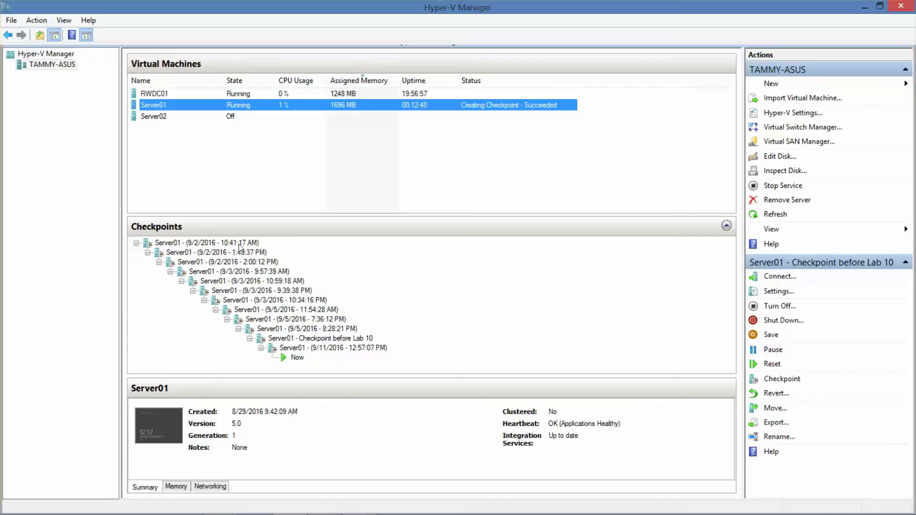
Rename the new checkpoint 'Server01 - Checkpoint at Lab 10.2 Start' and minimize Hyper-V Manager.
left_click(336, 349)
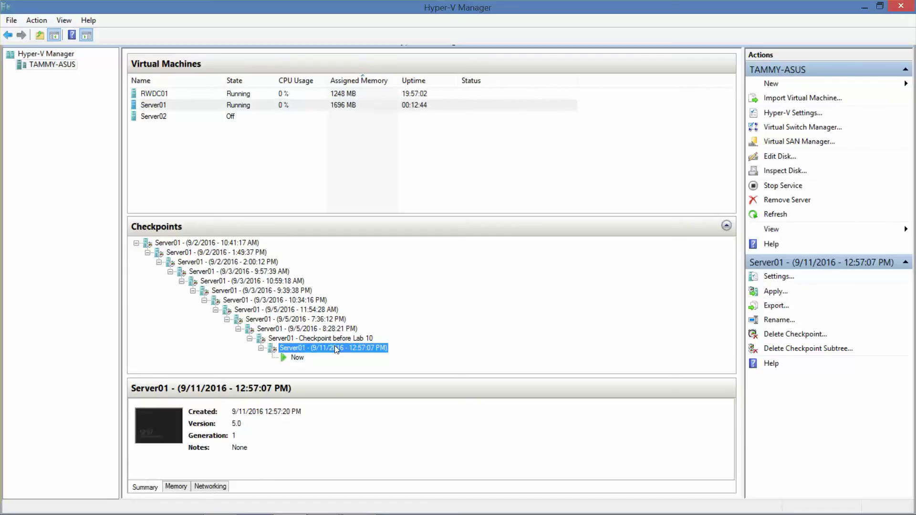
key("F1")
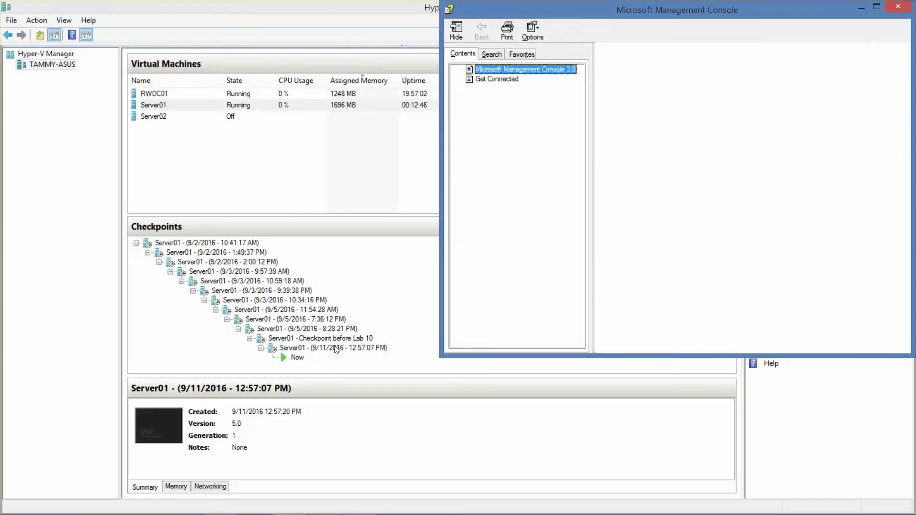
left_click(900, 7)
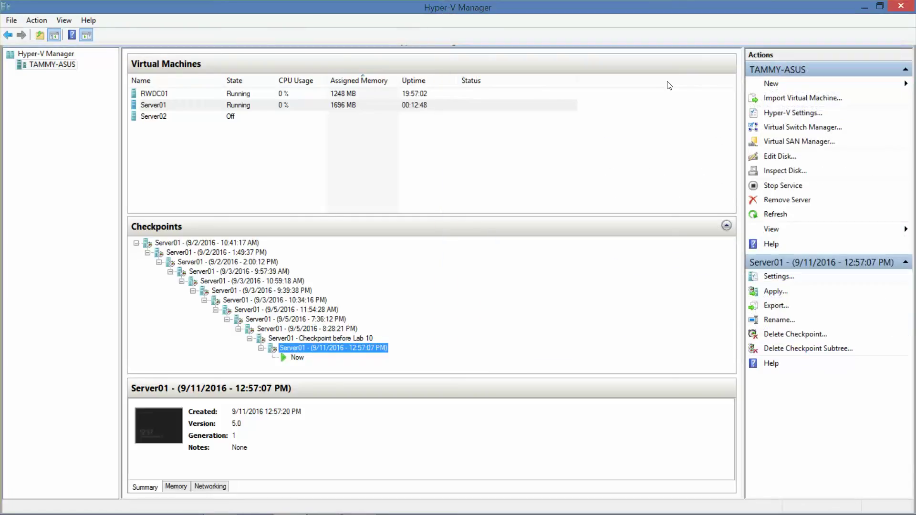
key("F2")
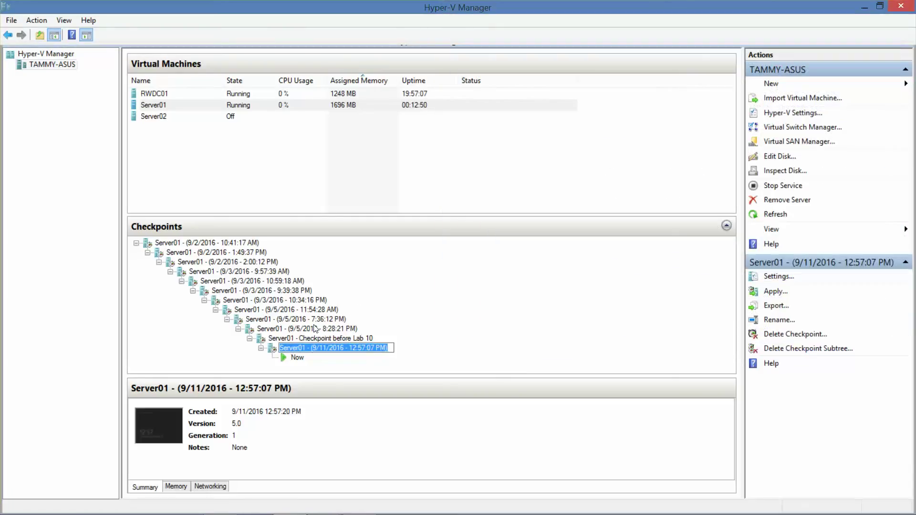
key("End")
key("BackSpace")
key("BackSpace")
key("BackSpace")
key("BackSpace")
key("BackSpace")
key("BackSpace")
key("BackSpace")
key("BackSpace")
key("BackSpace")
key("BackSpace")
key("BackSpace")
key("BackSpace")
key("BackSpace")
key("BackSpace")
key("BackSpace")
key("BackSpace")
key("BackSpace")
key("BackSpace")
key("BackSpace")
key("BackSpace")
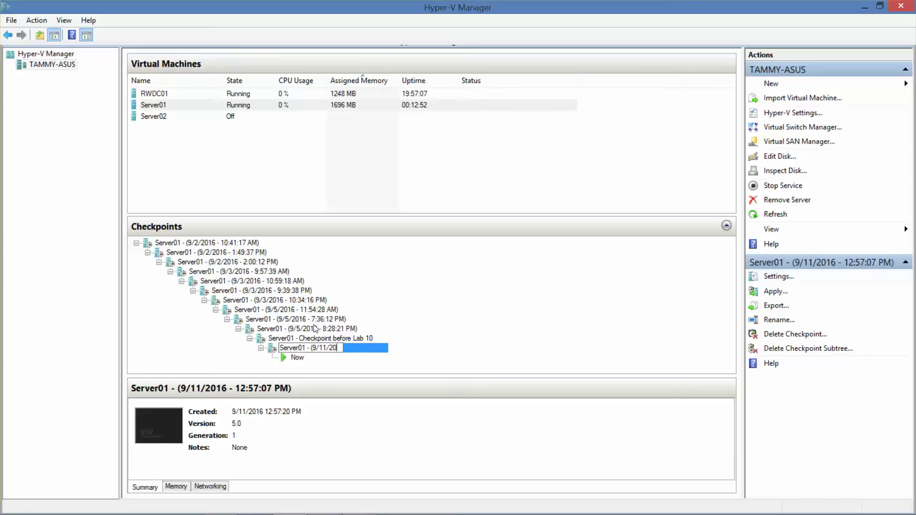
key("BackSpace")
key("BackSpace")
key("BackSpace")
type("Checkpoint 10.1 Compl")
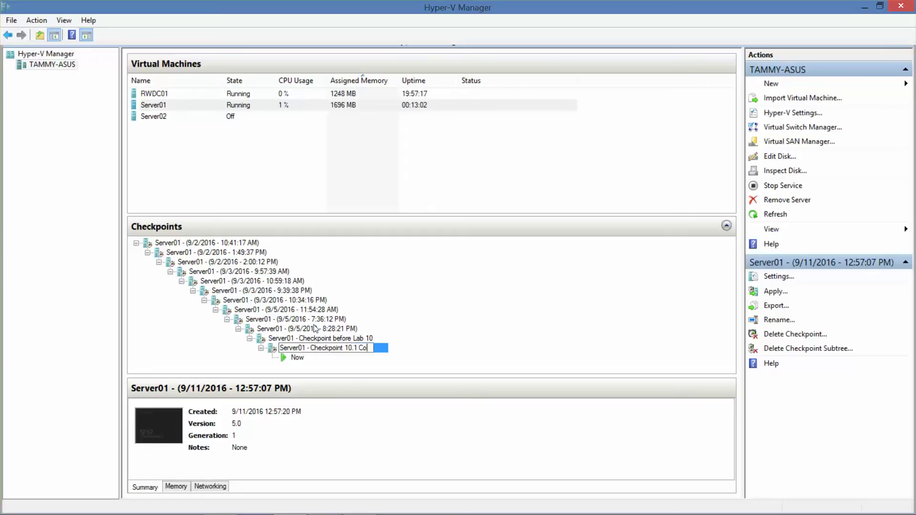
key("BackSpace")
key("BackSpace")
key("BackSpace")
key("BackSpace")
key("BackSpace")
key("BackSpace")
key("BackSpace")
key("BackSpace")
key("BackSpace")
key("BackSpace")
type("before Lab 10.2")
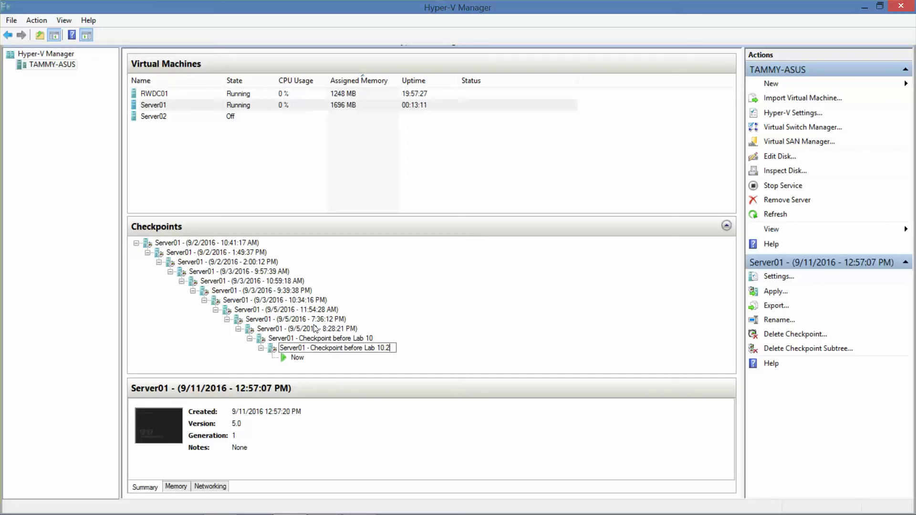
key("BackSpace")
key("BackSpace")
key("BackSpace")
key("BackSpace")
key("BackSpace")
key("BackSpace")
key("BackSpace")
key("BackSpace")
key("BackSpace")
key("BackSpace")
key("BackSpace")
key("BackSpace")
key("BackSpace")
key("BackSpace")
key("BackSpace")
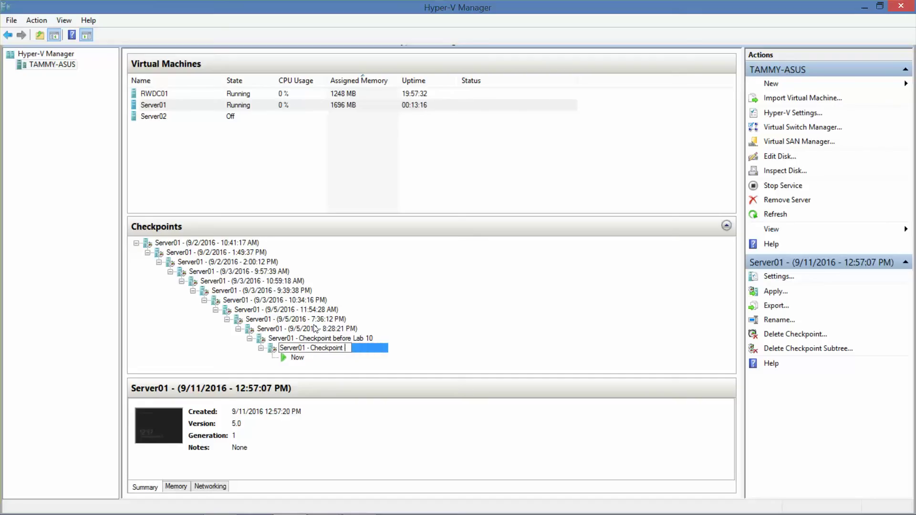
type("at Lab 10.2 Start")
key("Return")
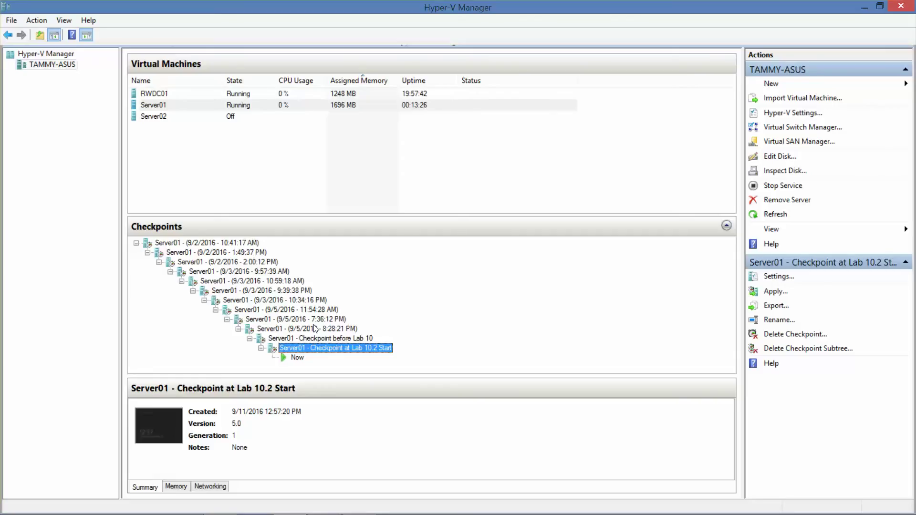
left_click(867, 7)
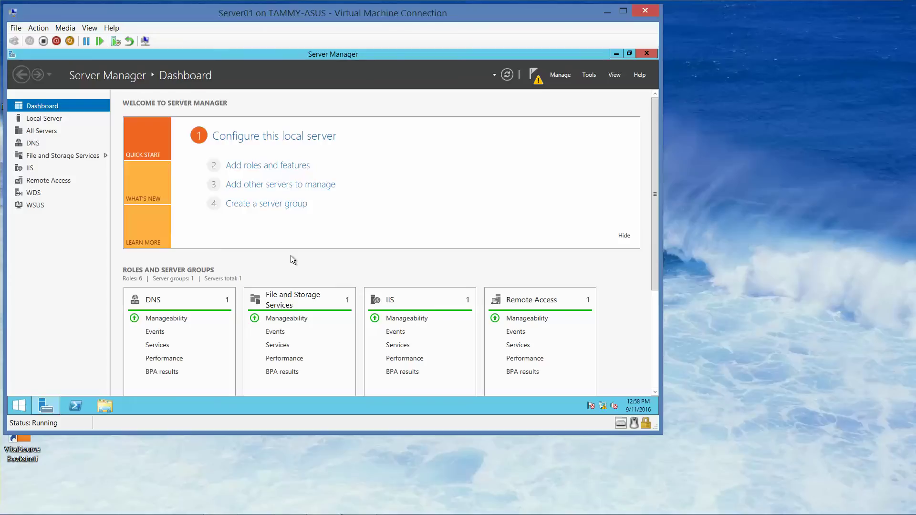
Open Network and Sharing Center from Server01's tray network icon and move it upper left.
right_click(604, 409)
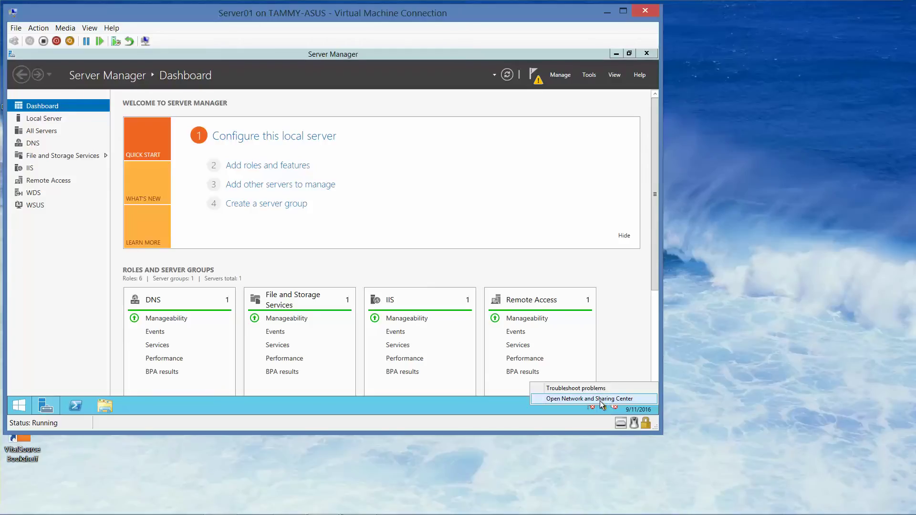
left_click(601, 400)
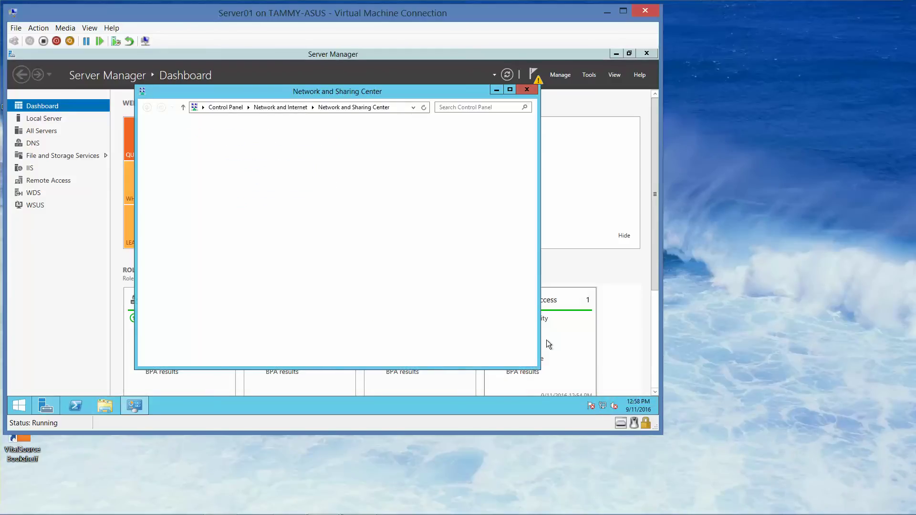
left_click(613, 54)
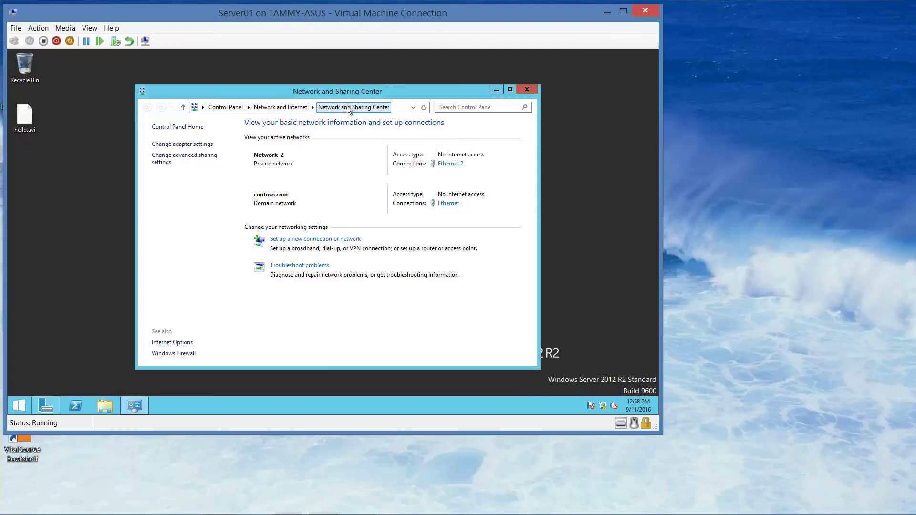
left_click_drag(340, 89, 213, 56)
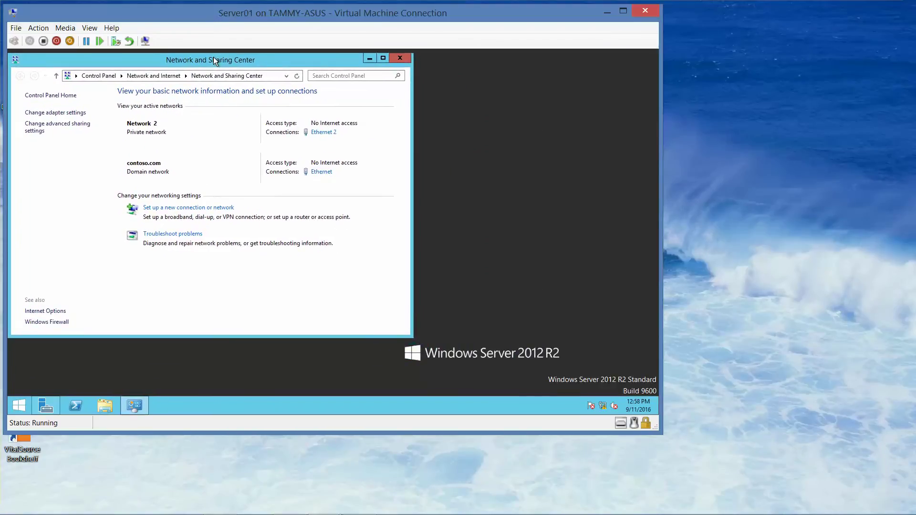
Rename adapter Ethernet to Internal and Ethernet 2 to Extrenal in Network Connections.
left_click(63, 114)
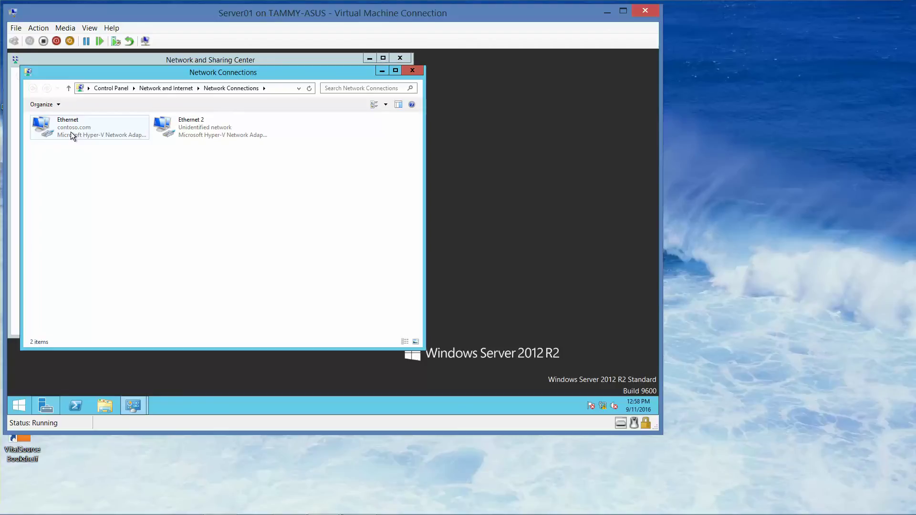
right_click(71, 132)
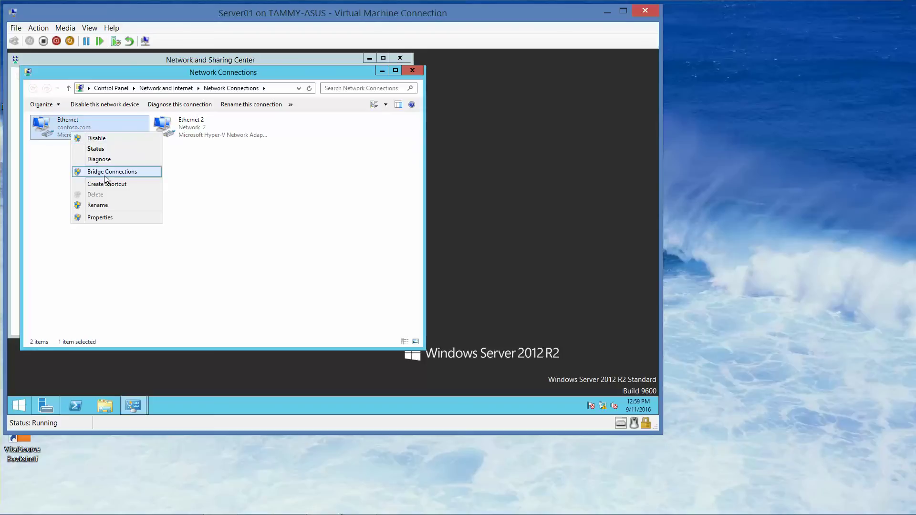
left_click(110, 204)
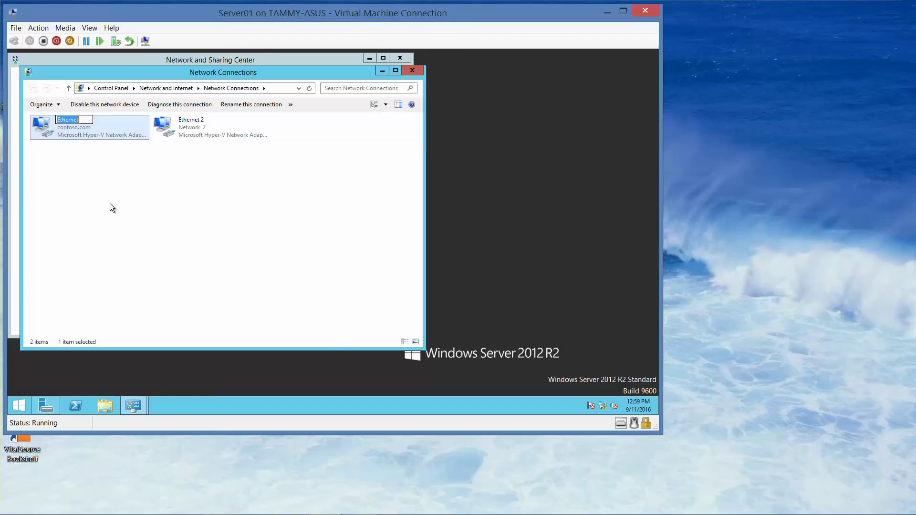
type("Internal")
right_click(188, 123)
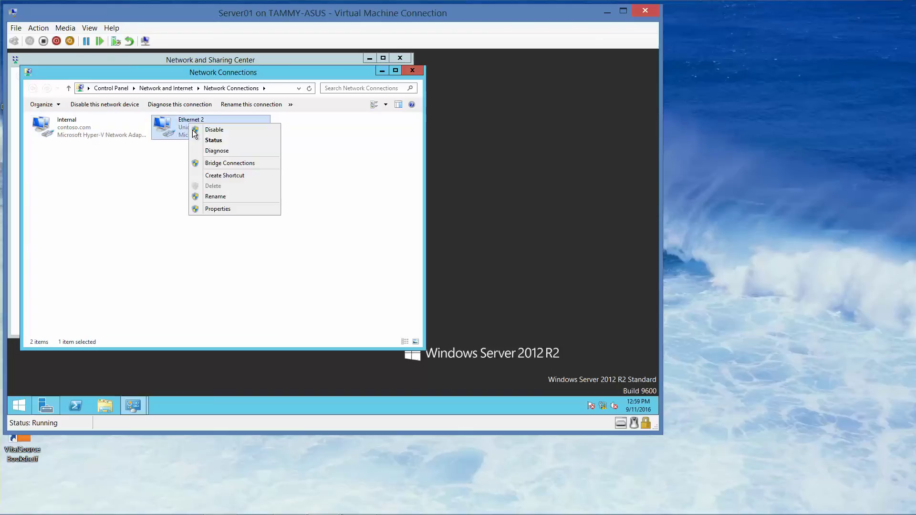
left_click(213, 196)
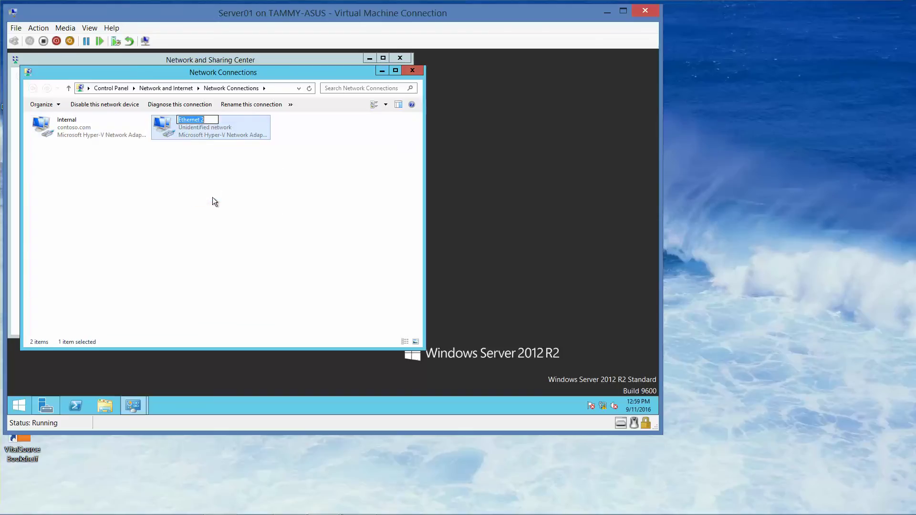
type("Extrenal")
key("Return")
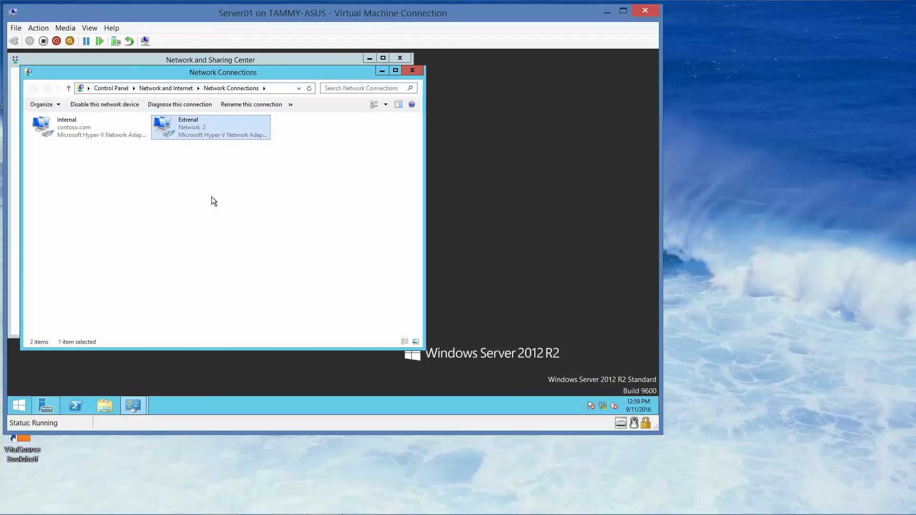
Give the Extrenal adapter a static IPv4 address of 192.168.2.1.
right_click(188, 127)
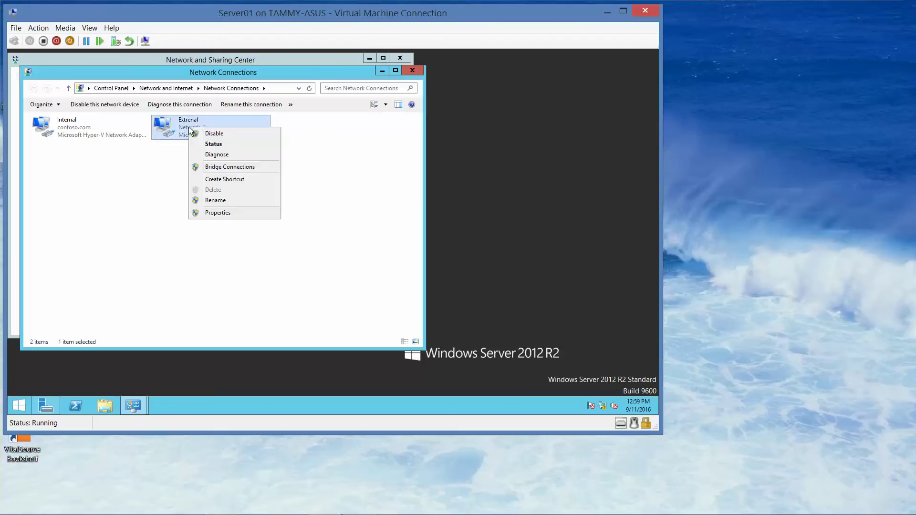
left_click(218, 212)
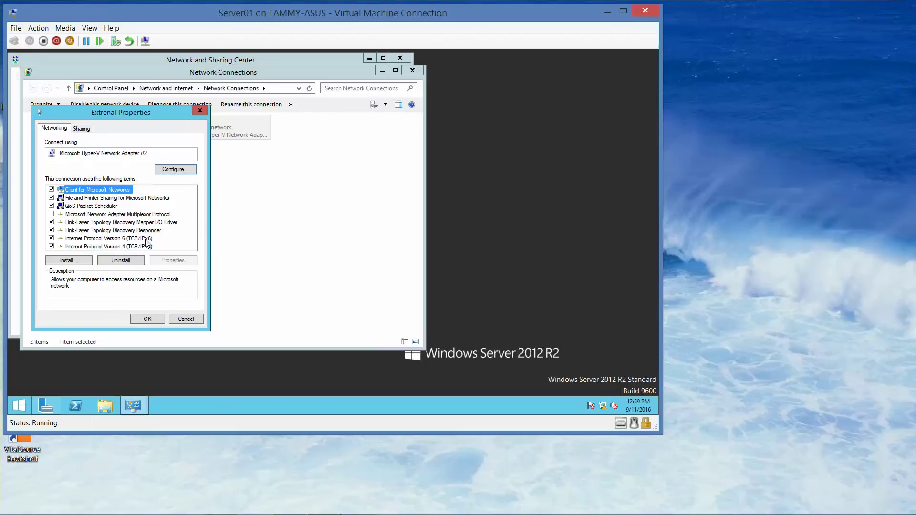
left_click(130, 246)
double_click(129, 246)
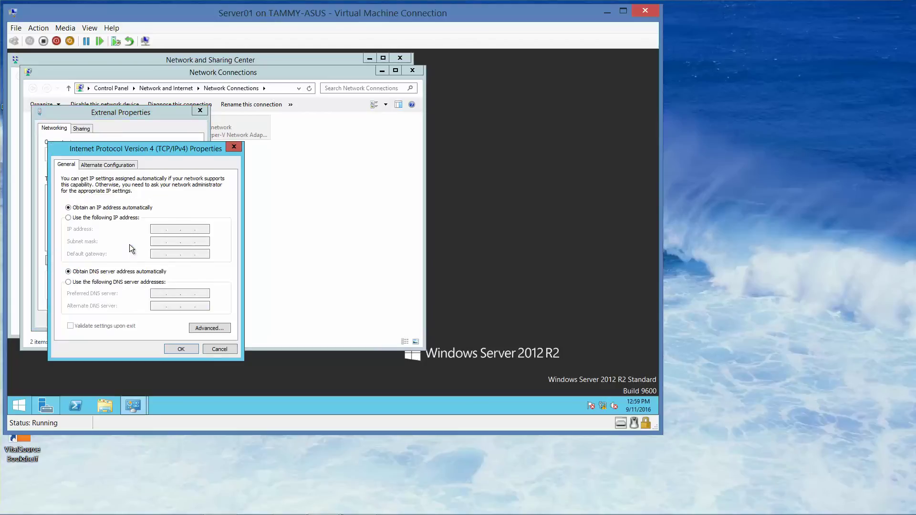
left_click(81, 219)
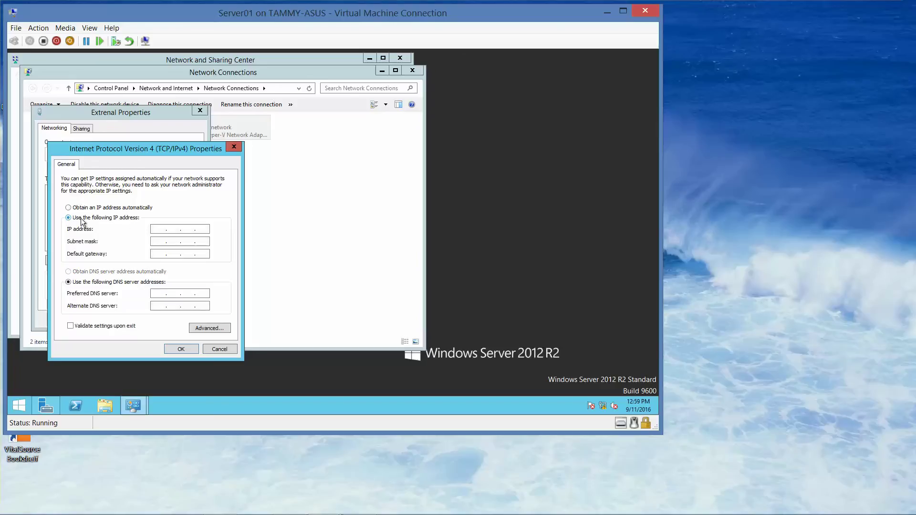
left_click(157, 228)
type("192.168.2.1")
key("Tab")
Accept the 255.255.255.0 mask and warning, then close the adapter properties and Network Connections.
left_click(185, 346)
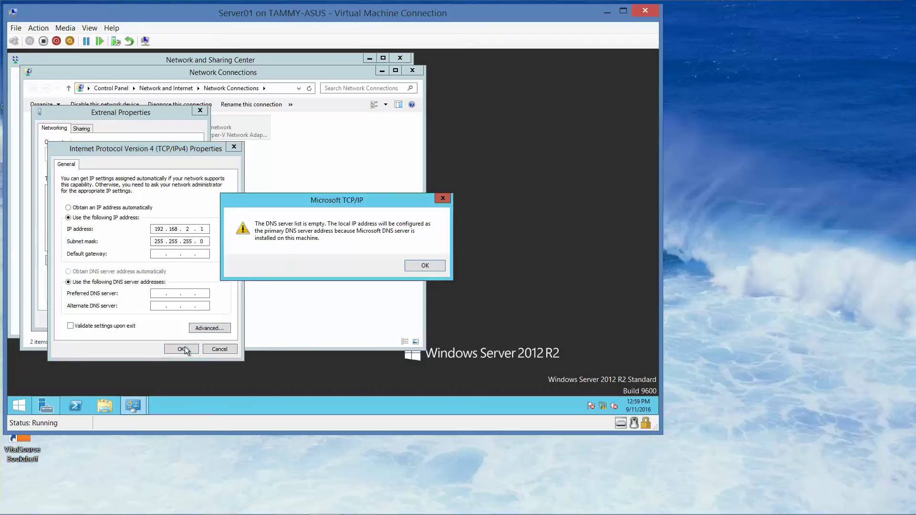
left_click(425, 265)
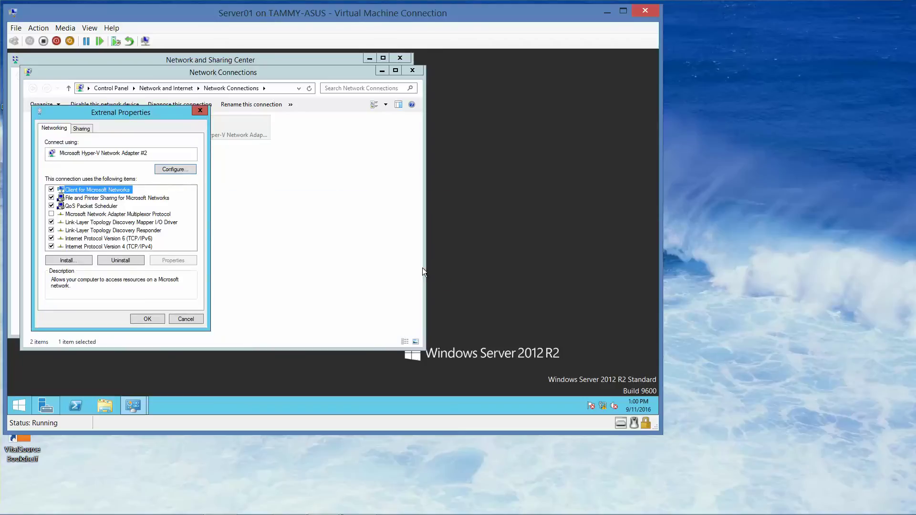
left_click(147, 319)
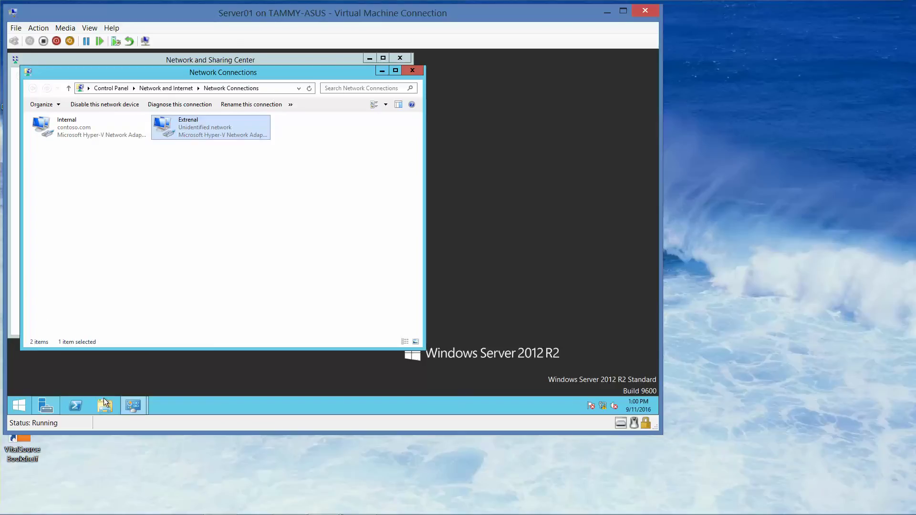
left_click(413, 70)
Close Network and Sharing Center, launch Routing and Remote Access from Server Manager Tools, and maximize it.
left_click(404, 61)
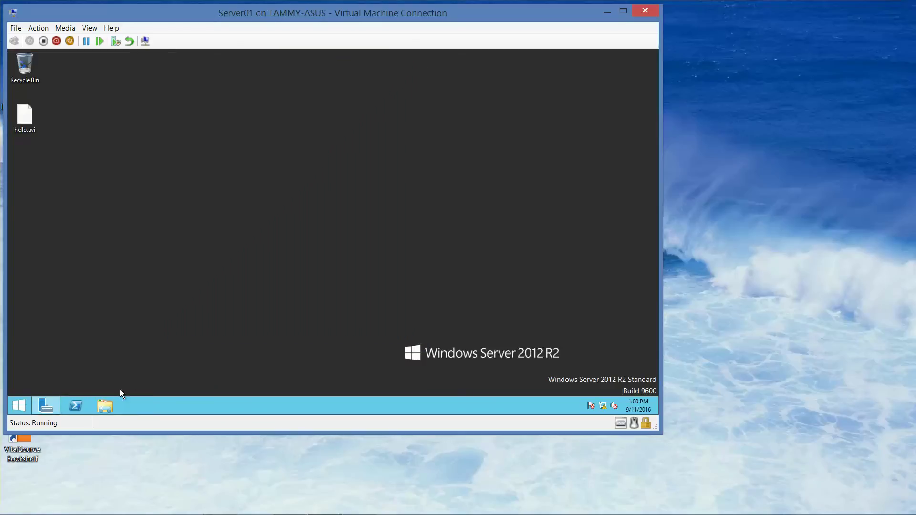
left_click(46, 406)
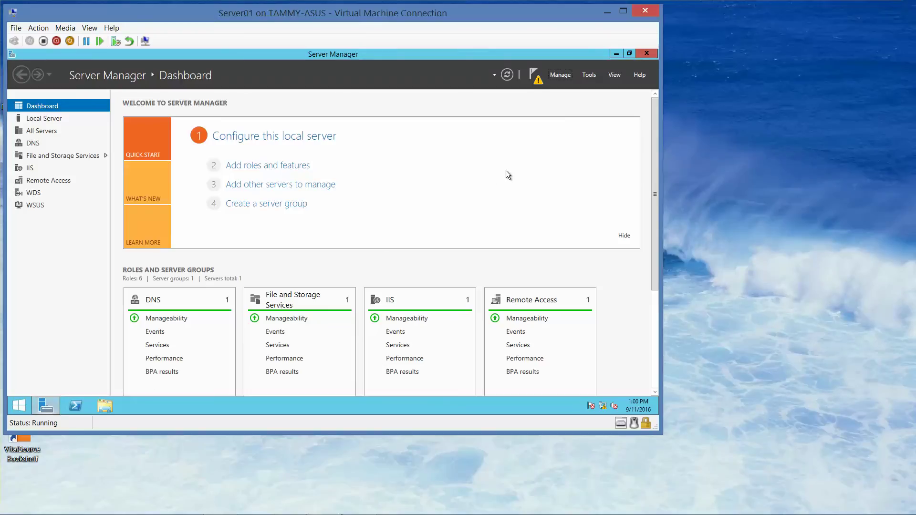
left_click(589, 76)
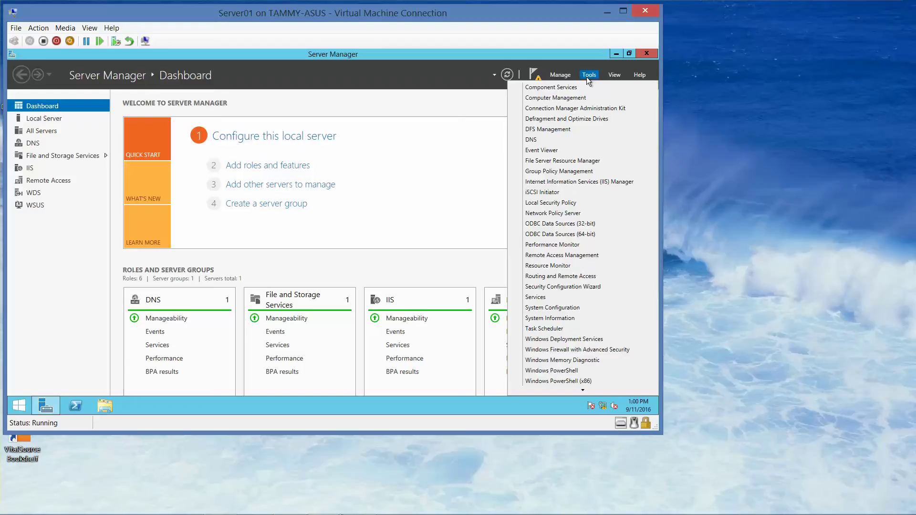
left_click(542, 281)
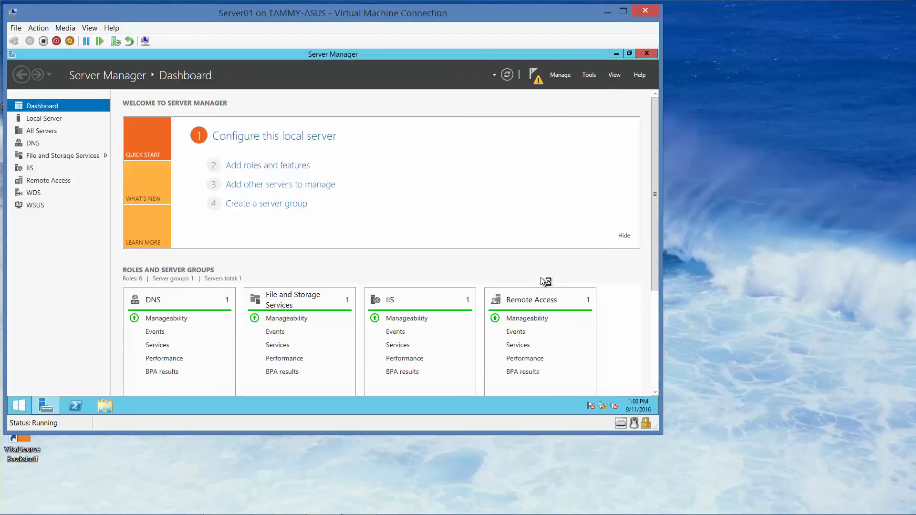
left_click(616, 55)
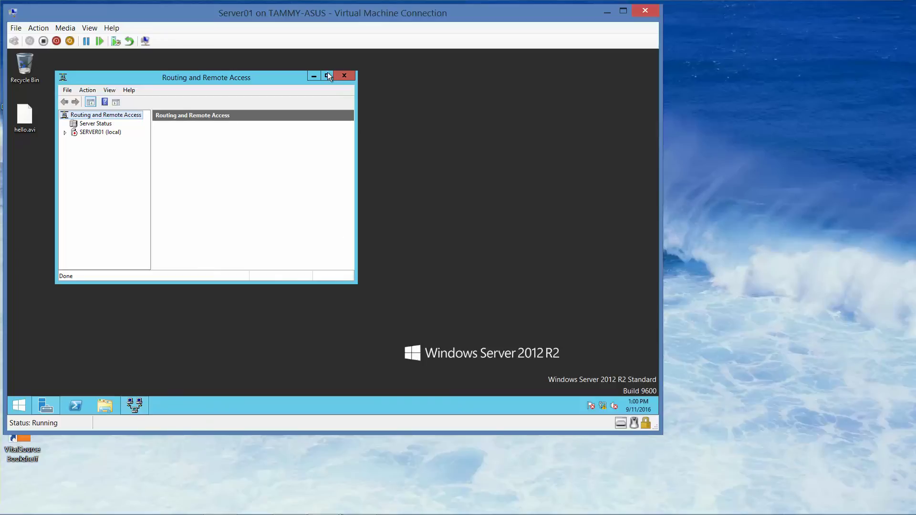
key("super+Up")
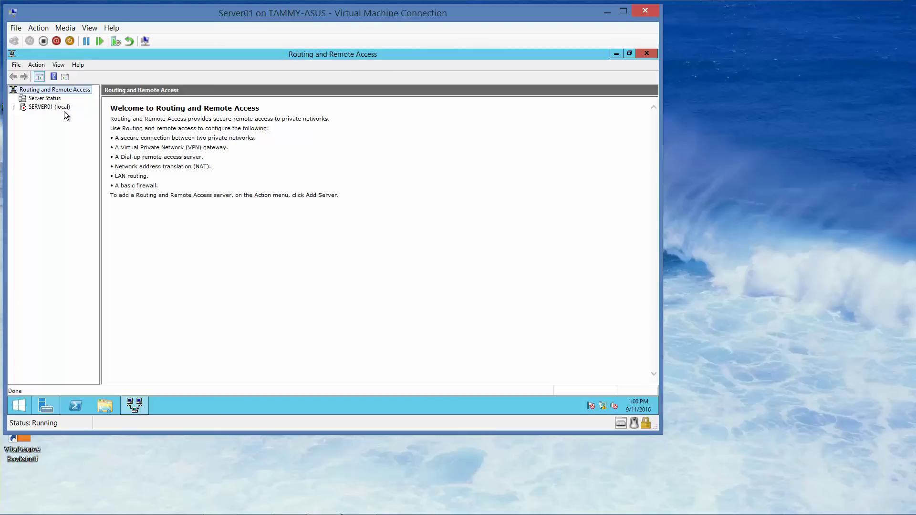
Start Configure and Enable Routing and Remote Access on SERVER01 (local) and select VPN access and NAT.
left_click(47, 107)
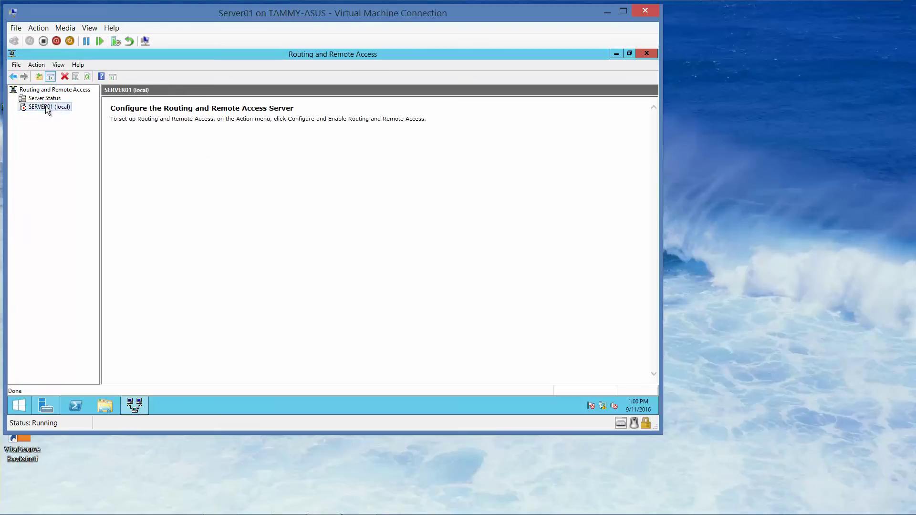
right_click(46, 108)
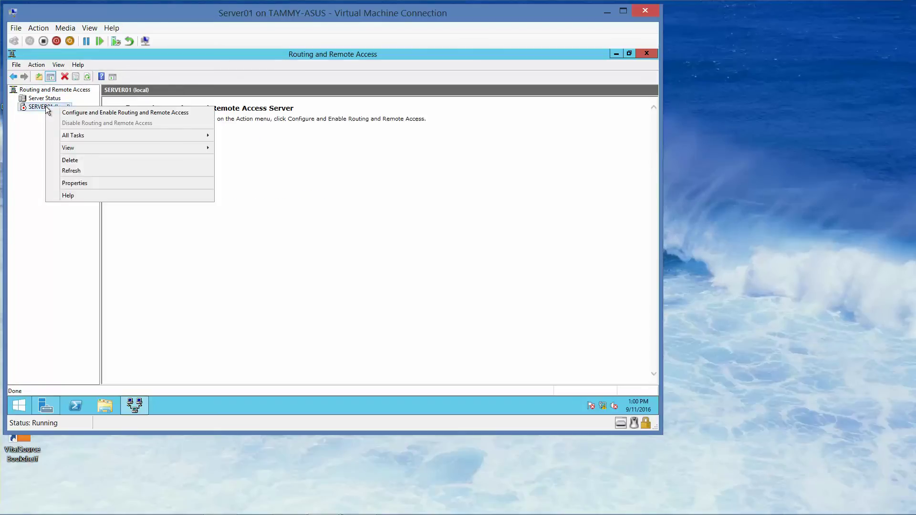
left_click(72, 113)
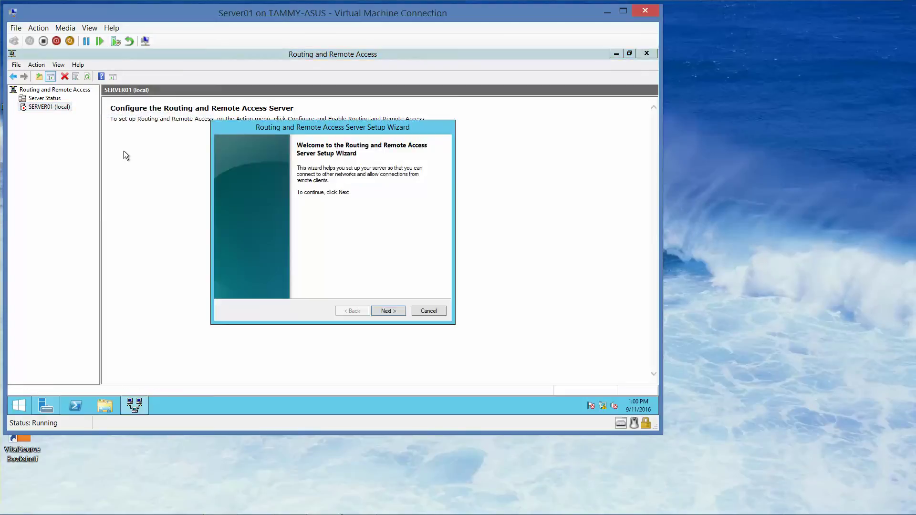
left_click(386, 308)
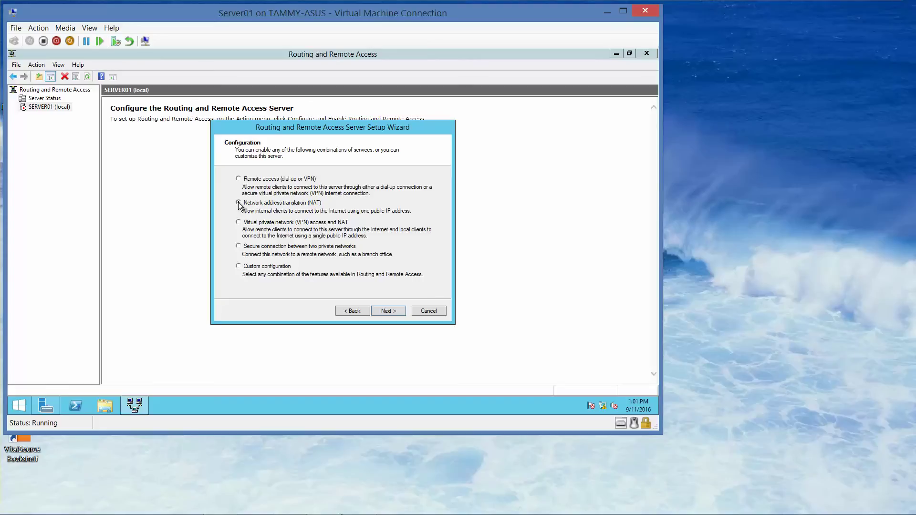
left_click(238, 203)
Advance past the Configuration and VPN Connection pages, keep a specified address range, and add a new range.
left_click(387, 312)
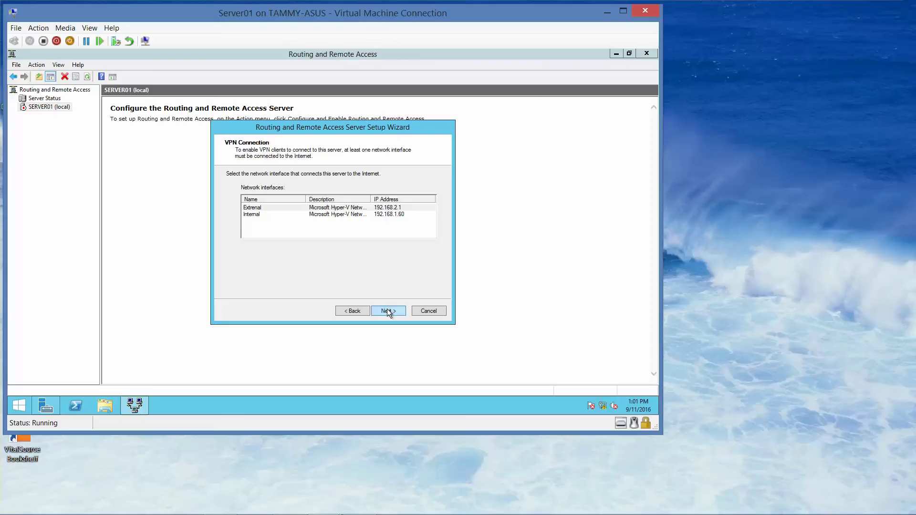
left_click(388, 311)
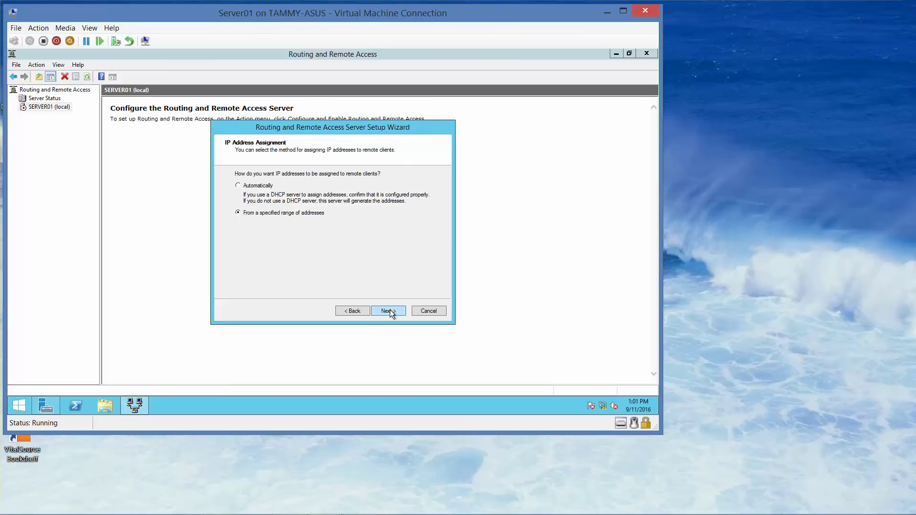
left_click(389, 311)
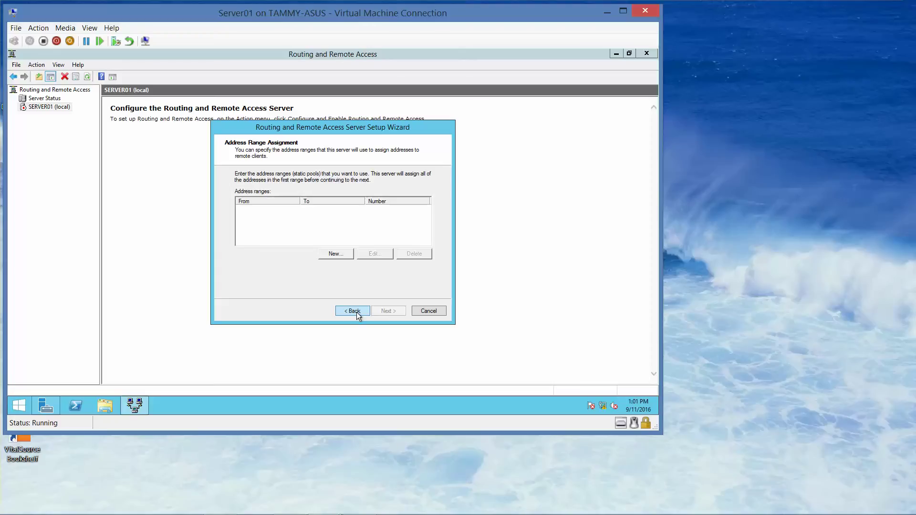
left_click(337, 252)
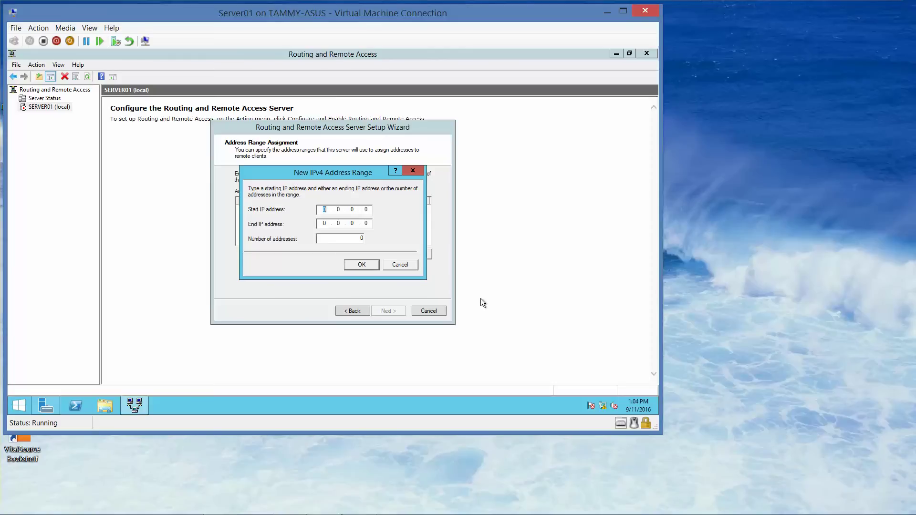
Enter the start address 192.168.1.40 and end address 192.168.1.45, then confirm the range.
type("192")
type("1681")
type("4")
type("1921681")
type("45")
key("Delete")
left_click(362, 263)
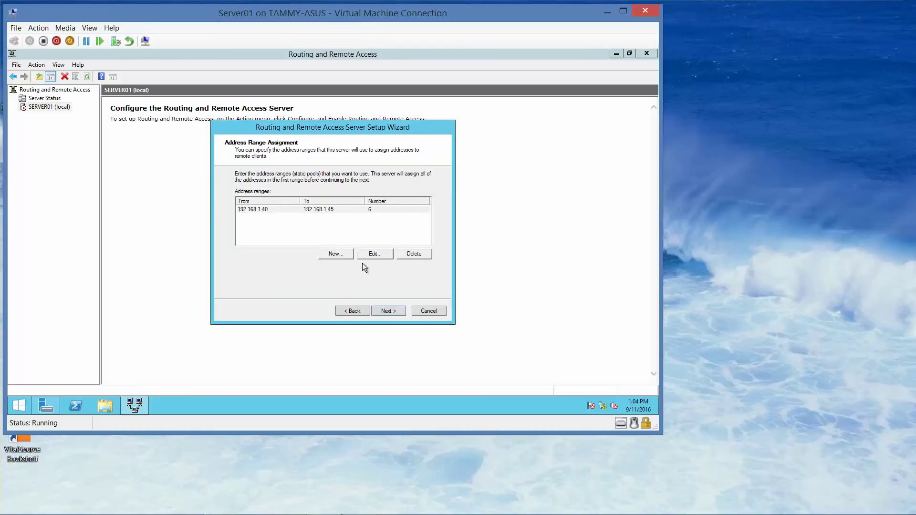
Finish the wizard without RADIUS, acknowledge the DHCP Relay Agent notice, and expand SERVER01 (local).
left_click(393, 312)
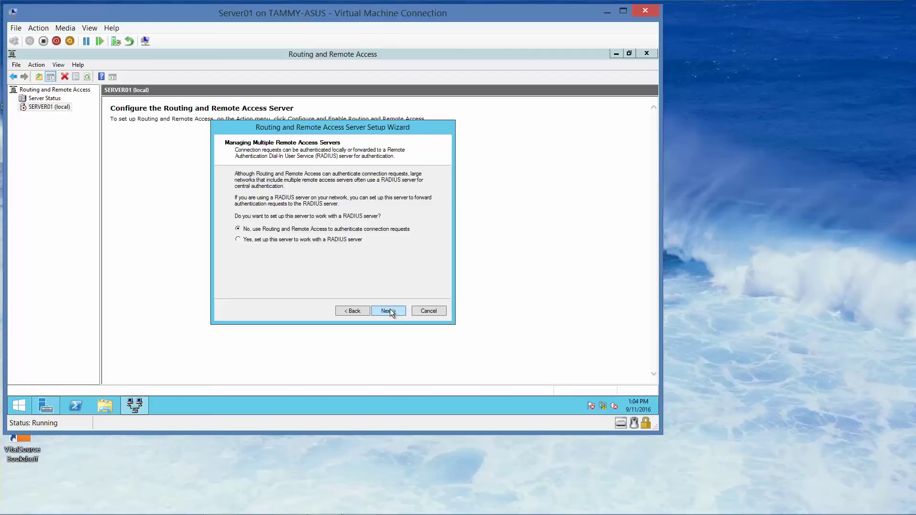
left_click(388, 311)
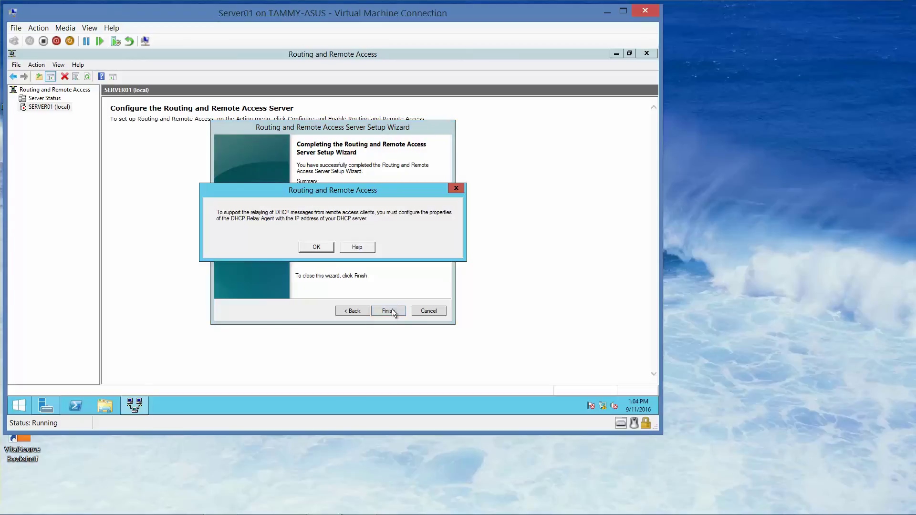
left_click(317, 247)
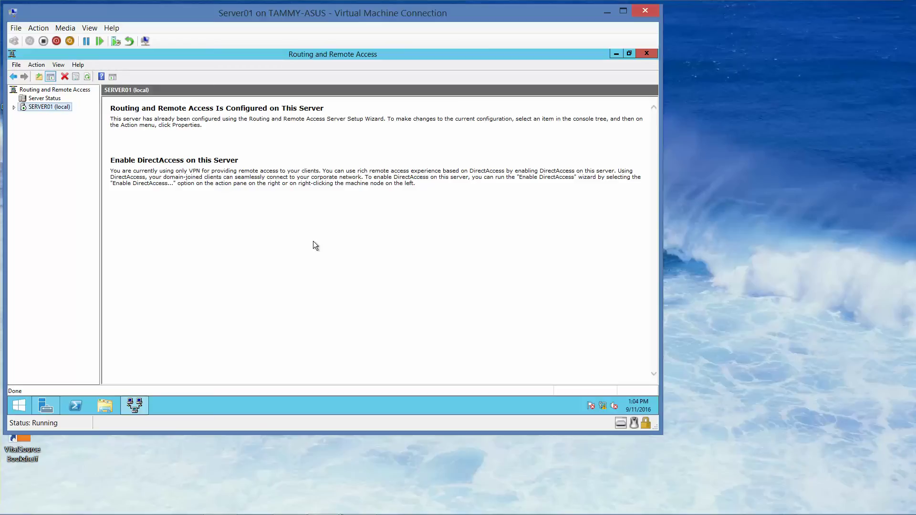
key("Right")
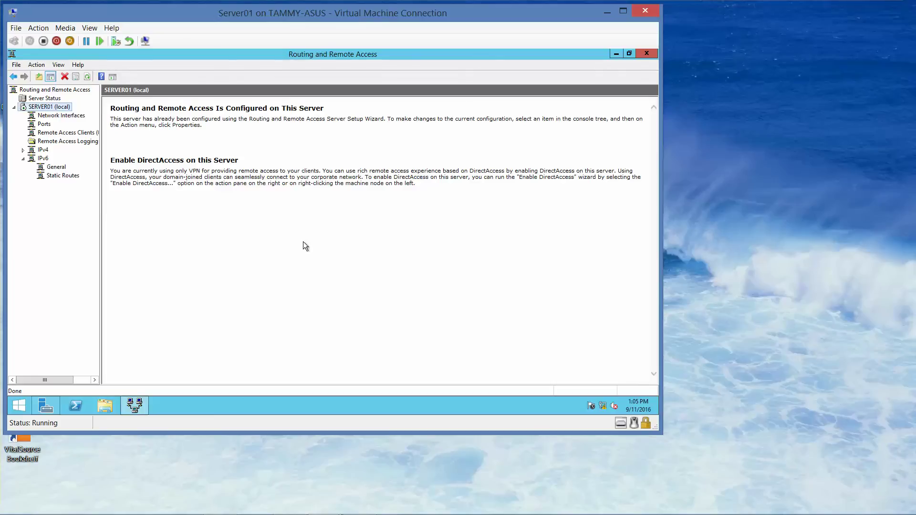
Launch Windows Firewall with Advanced Security from the Administrative Tools folder.
left_click(18, 407)
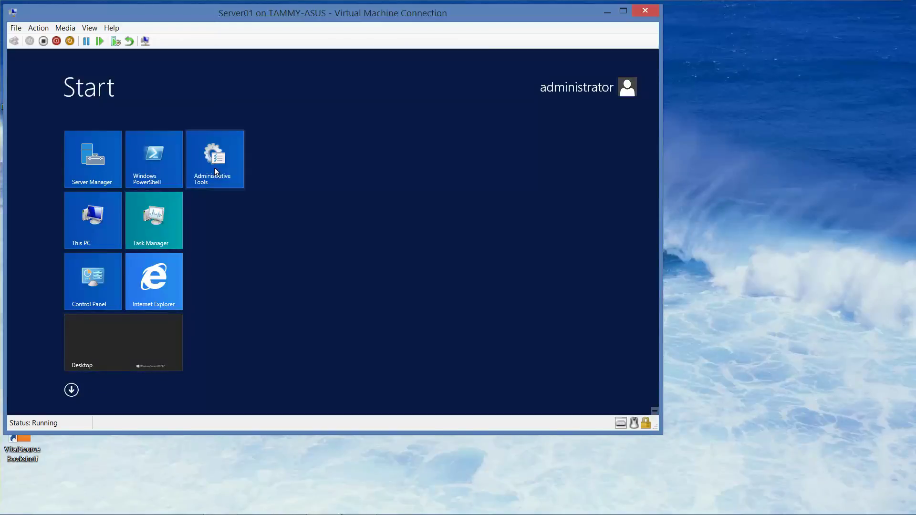
key("Escape")
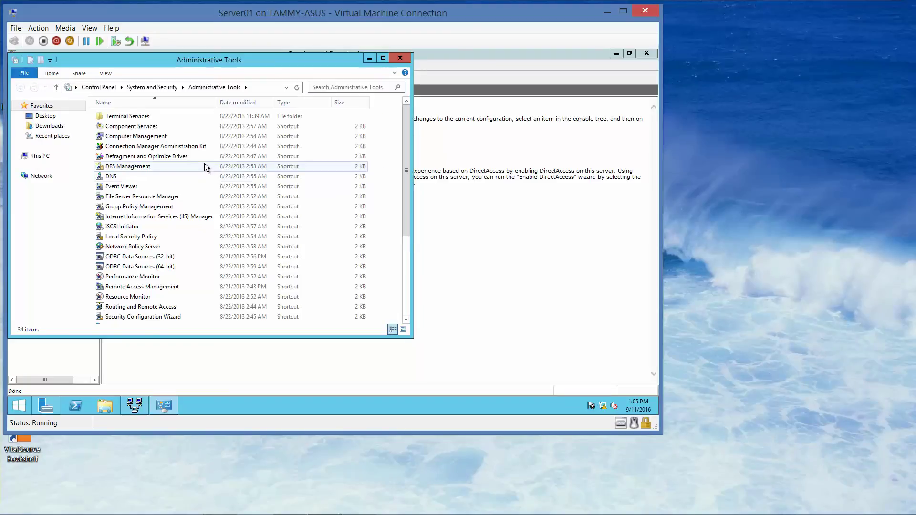
left_click_drag(408, 138, 408, 268)
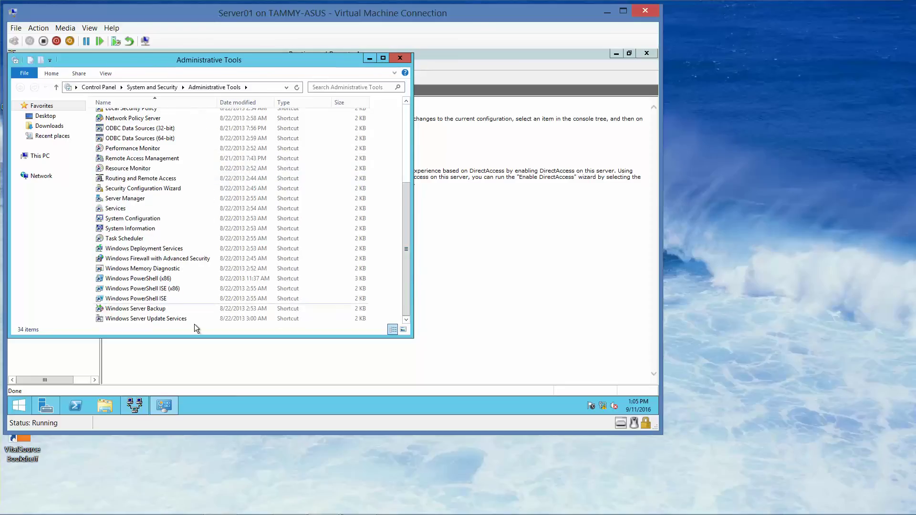
double_click(140, 260)
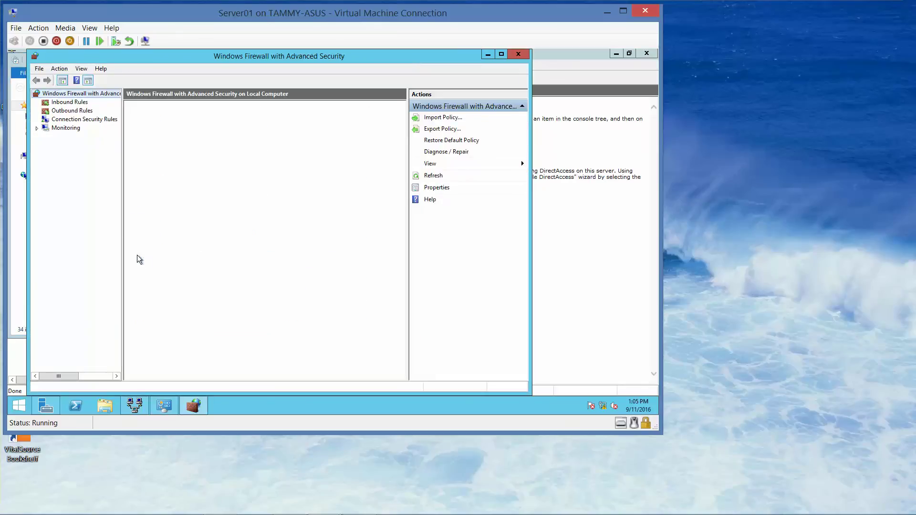
In Windows Firewall Properties, set Firewall state to Off on the Domain and Private Profile tabs.
left_click(616, 54)
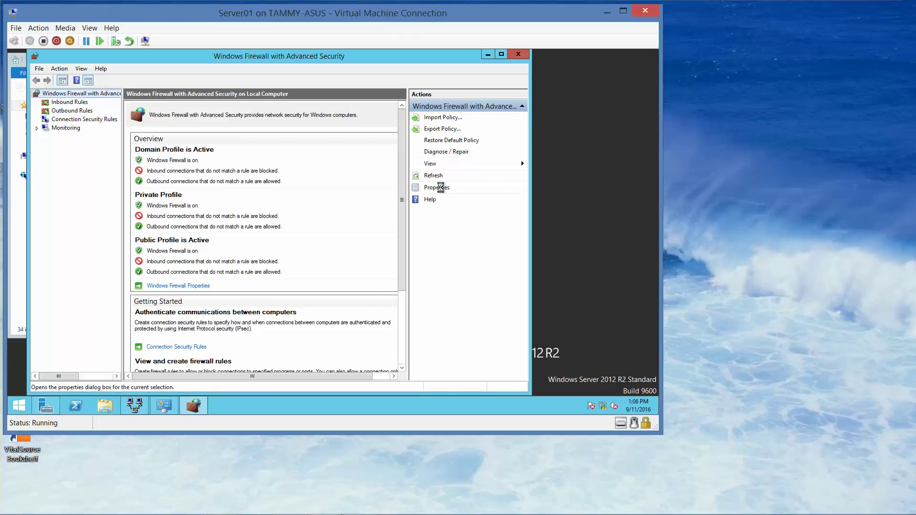
left_click(442, 190)
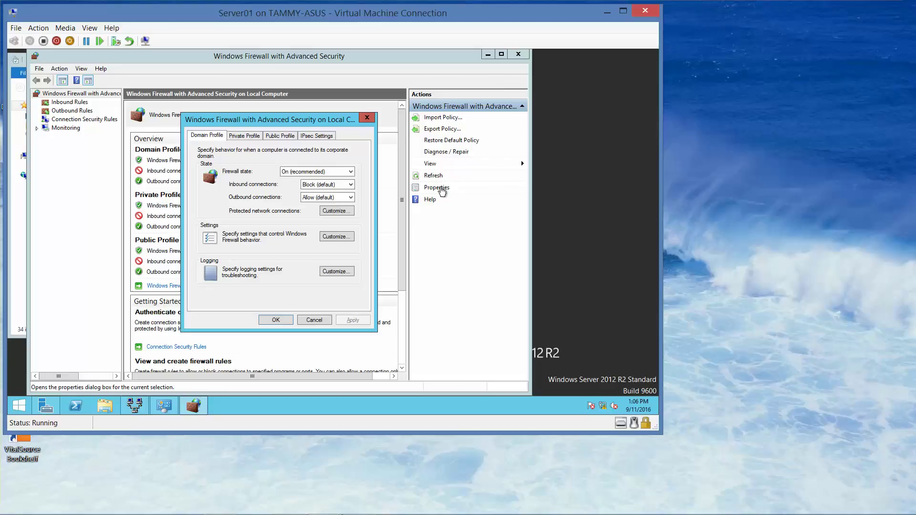
left_click(343, 171)
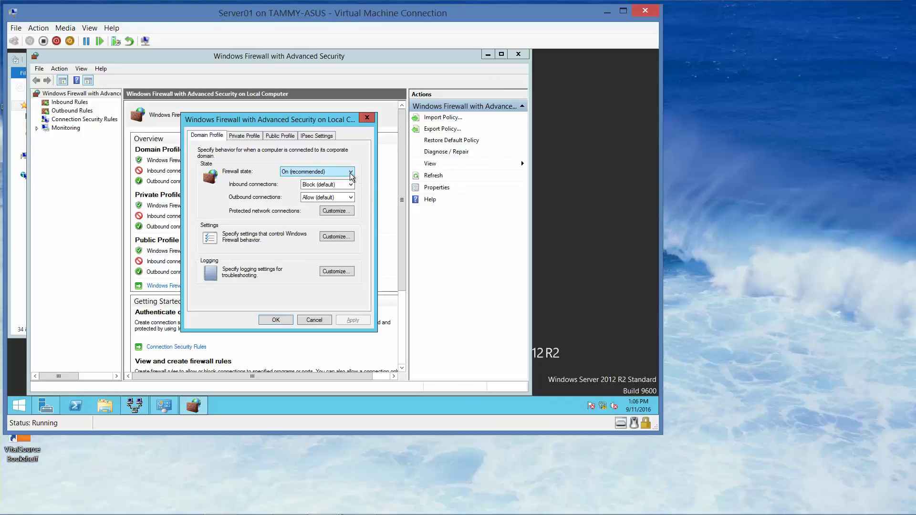
left_click(332, 190)
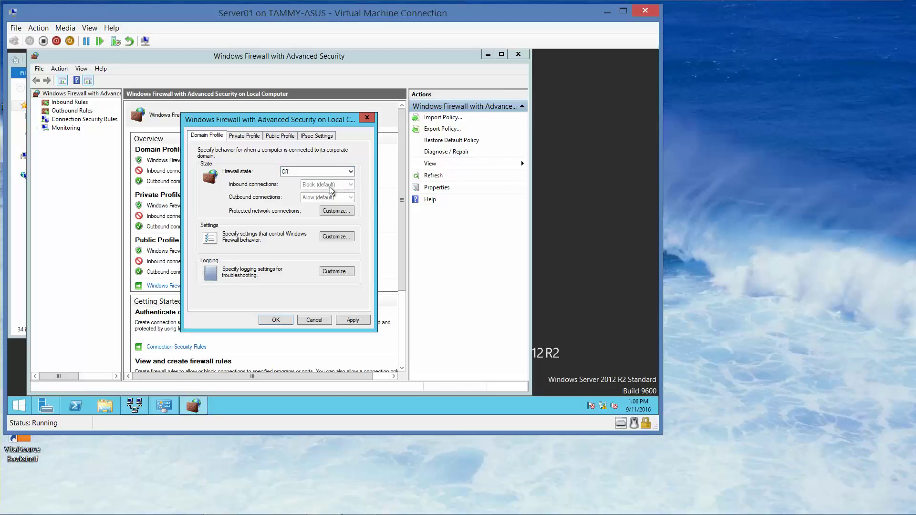
left_click(253, 138)
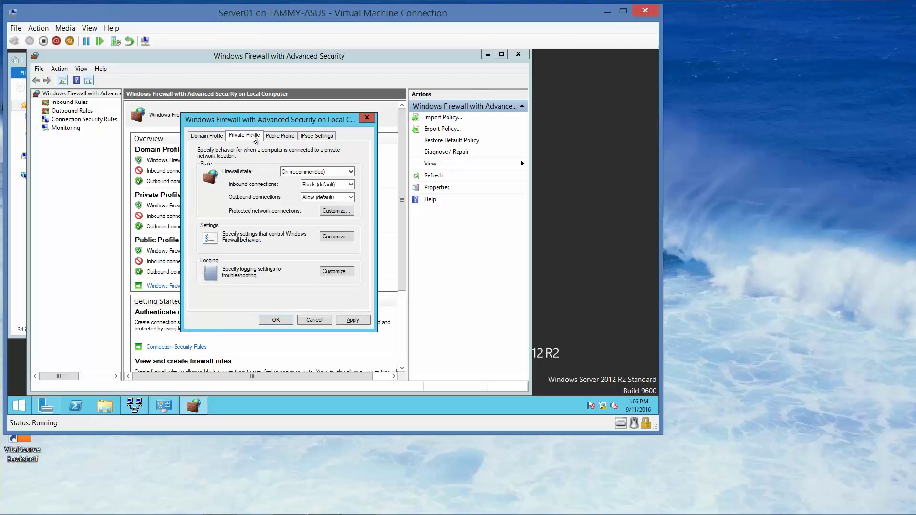
left_click(323, 172)
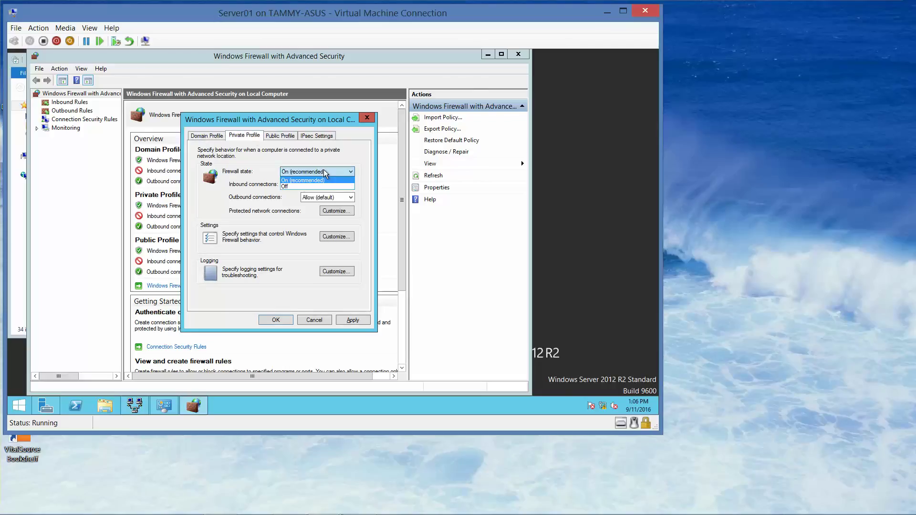
left_click(322, 187)
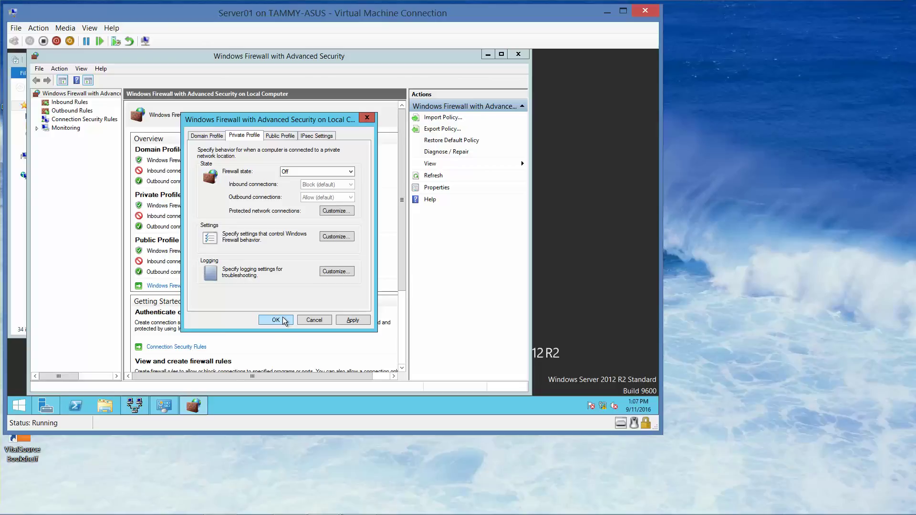
left_click(276, 321)
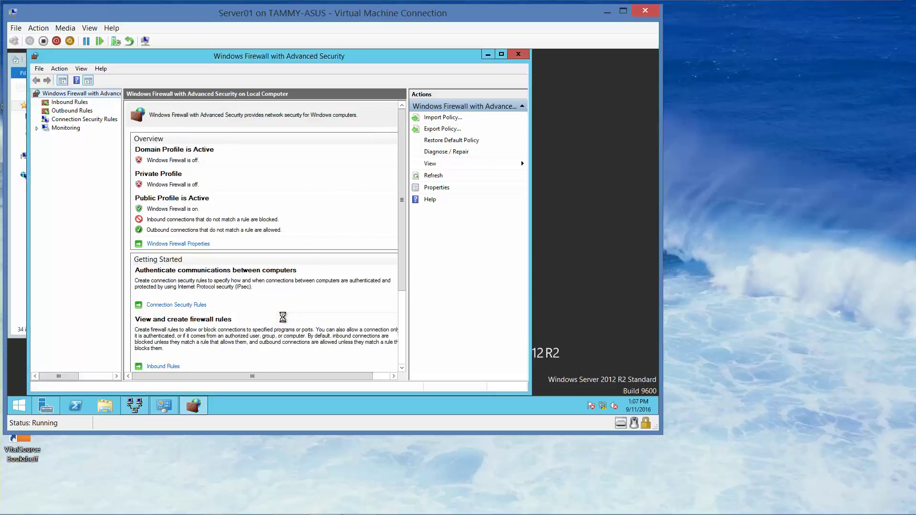
Close the firewall console and Administrative Tools, then open SERVER01 (local) Properties in RRAS.
left_click(519, 55)
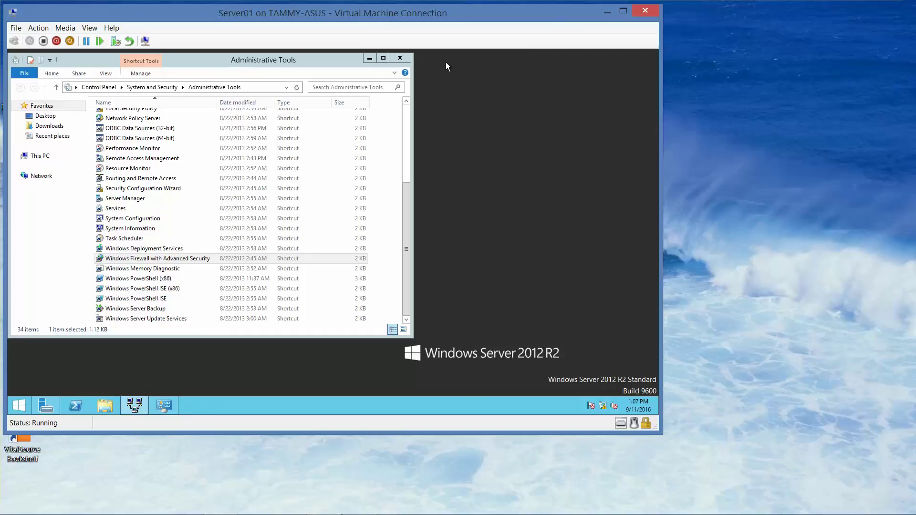
left_click(400, 60)
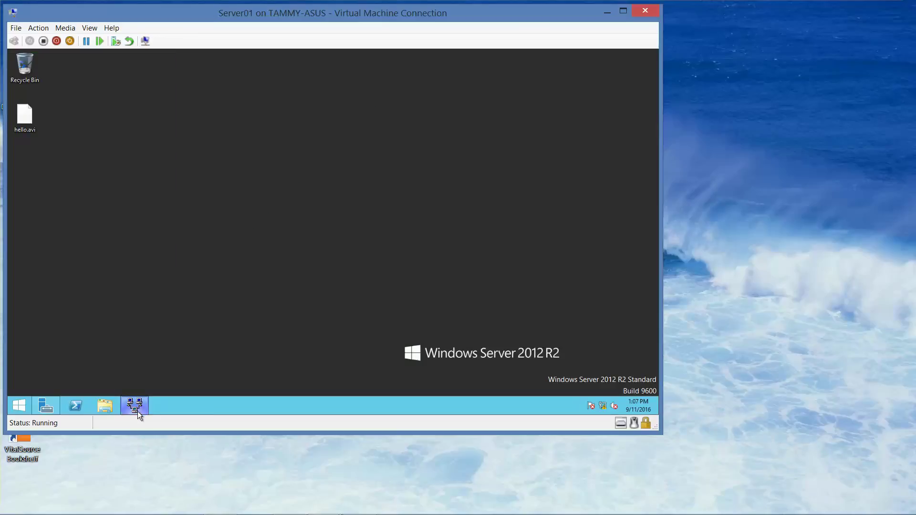
left_click(137, 408)
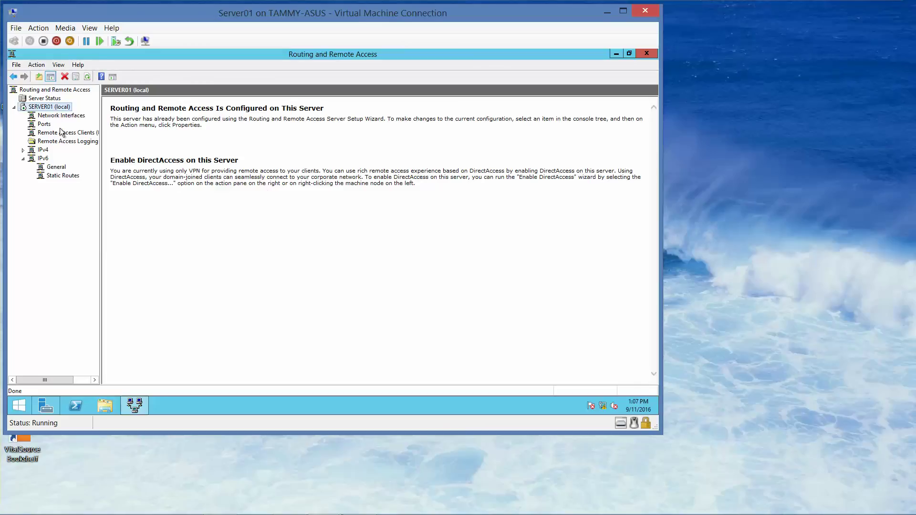
right_click(53, 112)
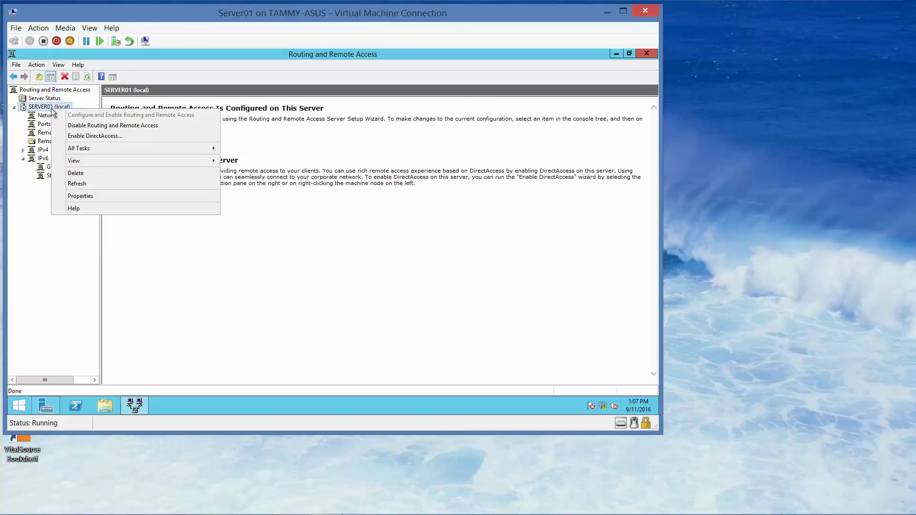
left_click(92, 196)
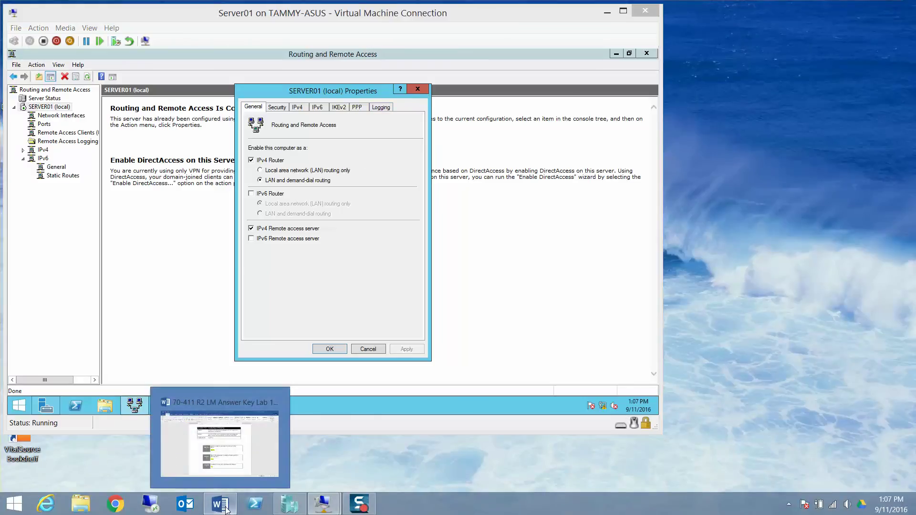
left_click(220, 504)
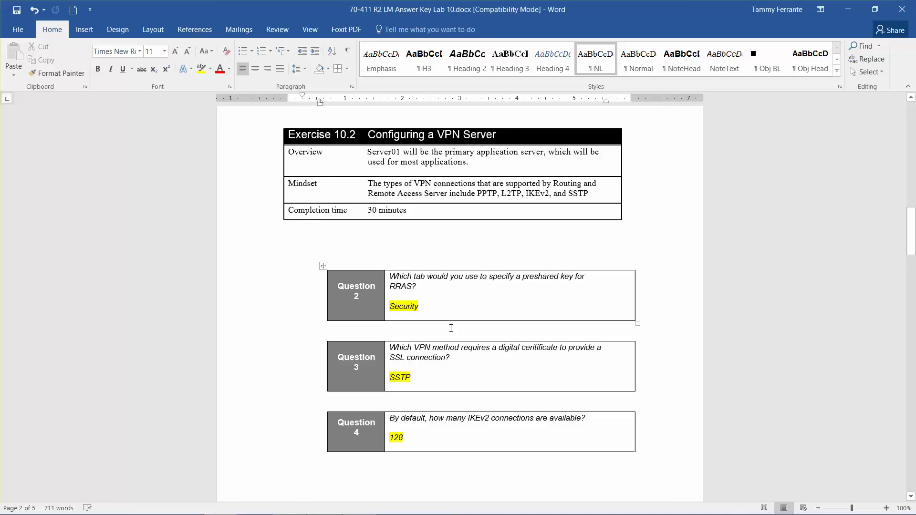
left_click(848, 9)
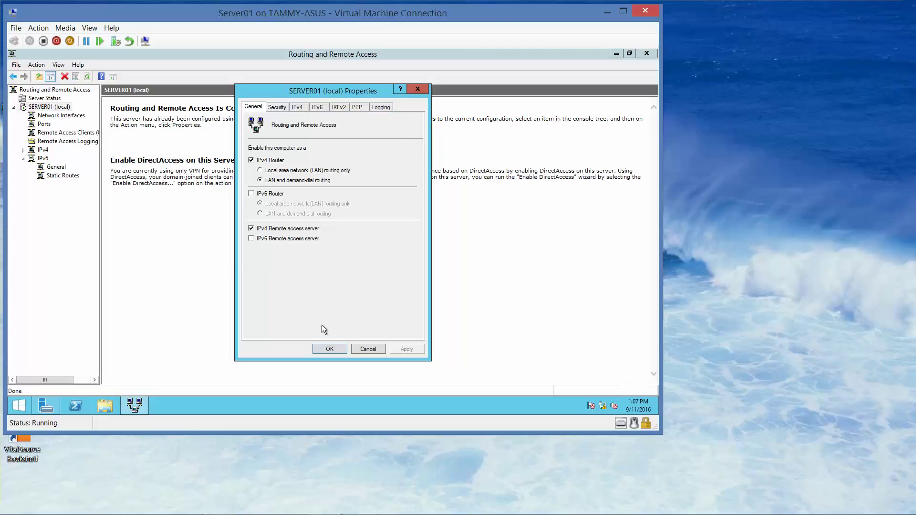
Accept the server properties, then review the Ports properties device counts for the WAN Miniport VPN ports.
left_click(329, 350)
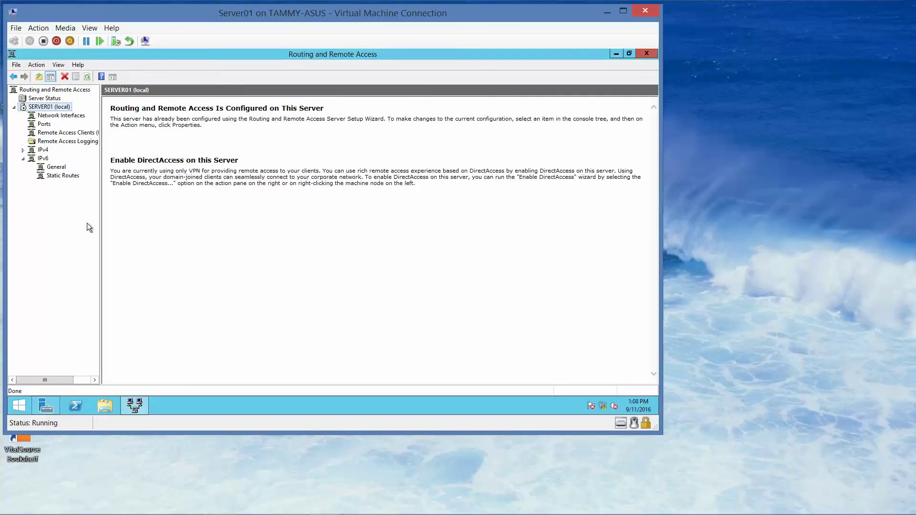
left_click(42, 125)
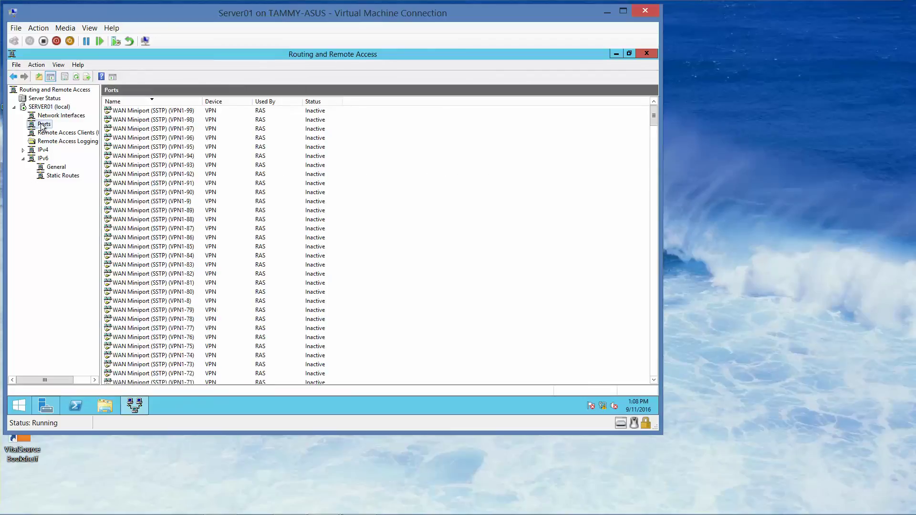
right_click(43, 127)
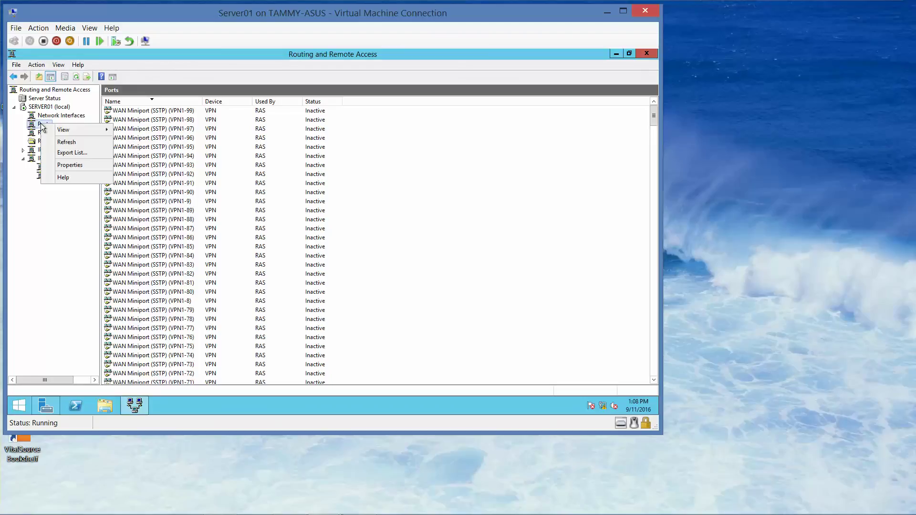
left_click(65, 167)
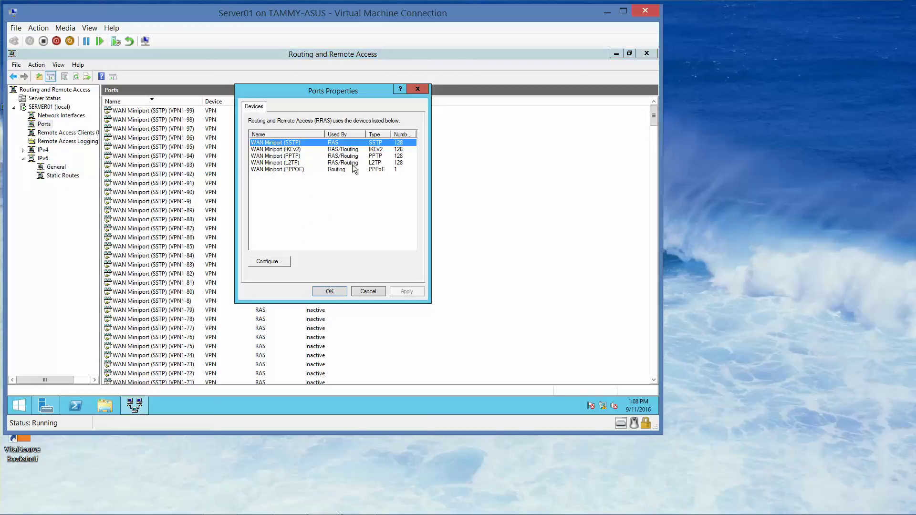
left_click(337, 290)
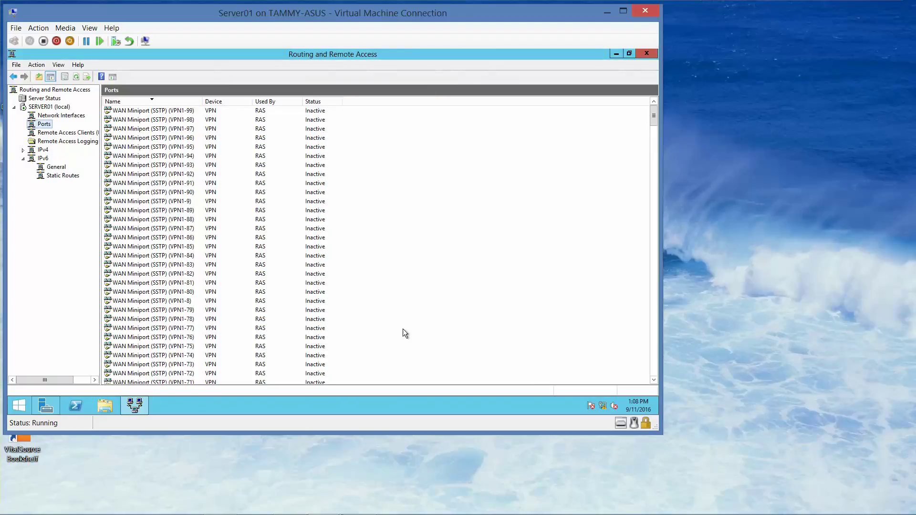
On RWDC01, launch Active Directory Users and Computers from Server Manager's Tools menu.
mouse_move(286, 513)
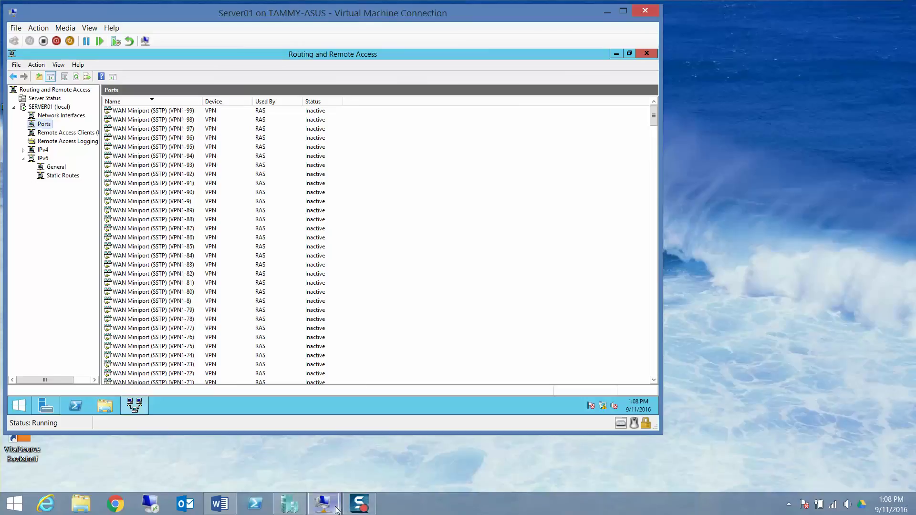
mouse_move(321, 502)
left_click(285, 463)
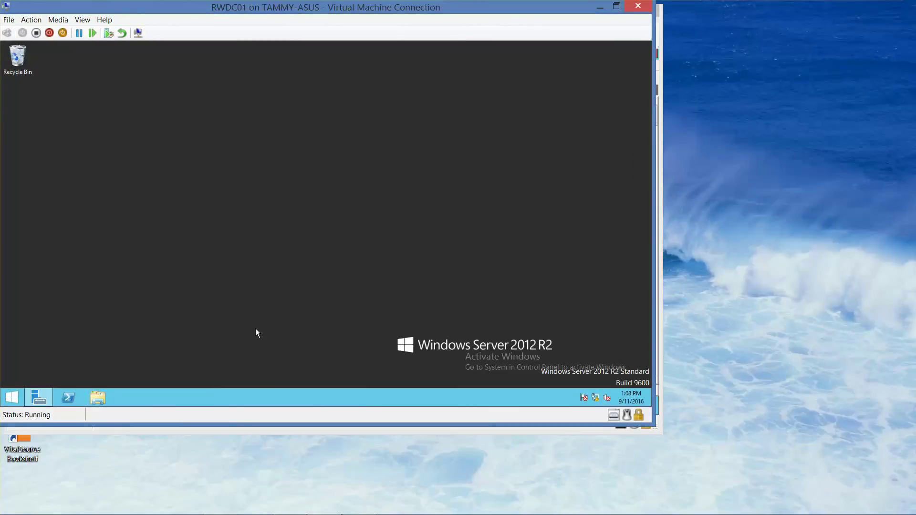
left_click(37, 397)
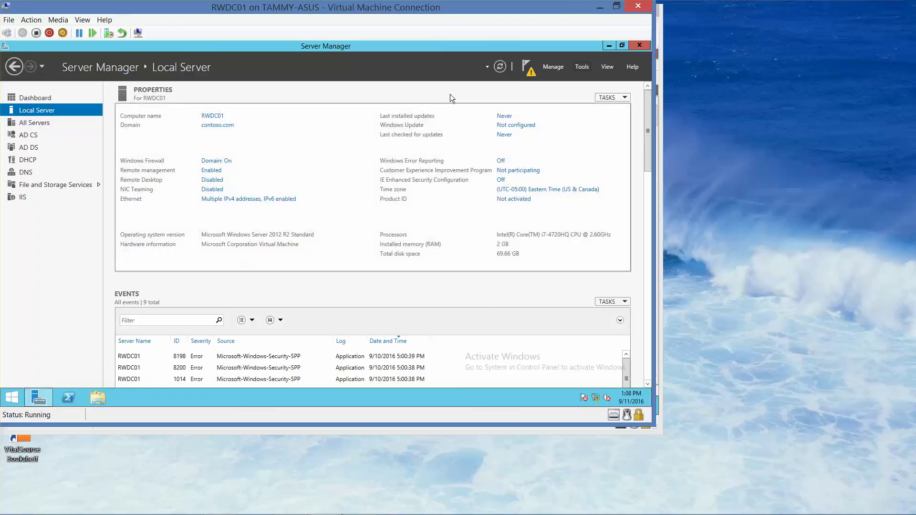
left_click(583, 67)
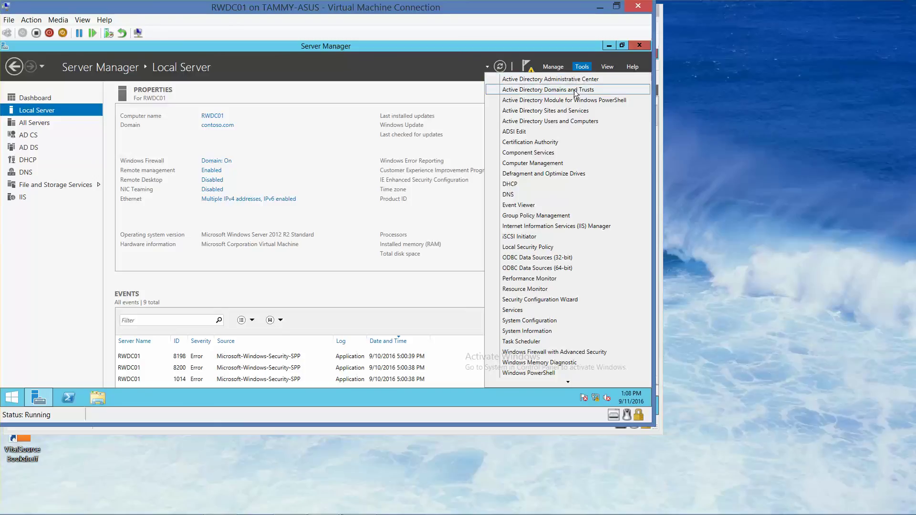
left_click(571, 120)
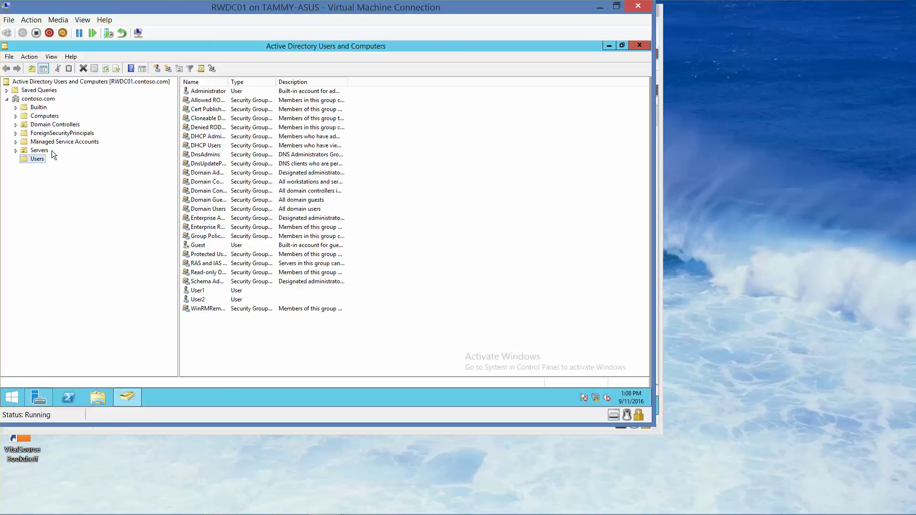
Widen the Name column and open the Administrator account's Dial-in tab.
left_click_drag(228, 82, 296, 82)
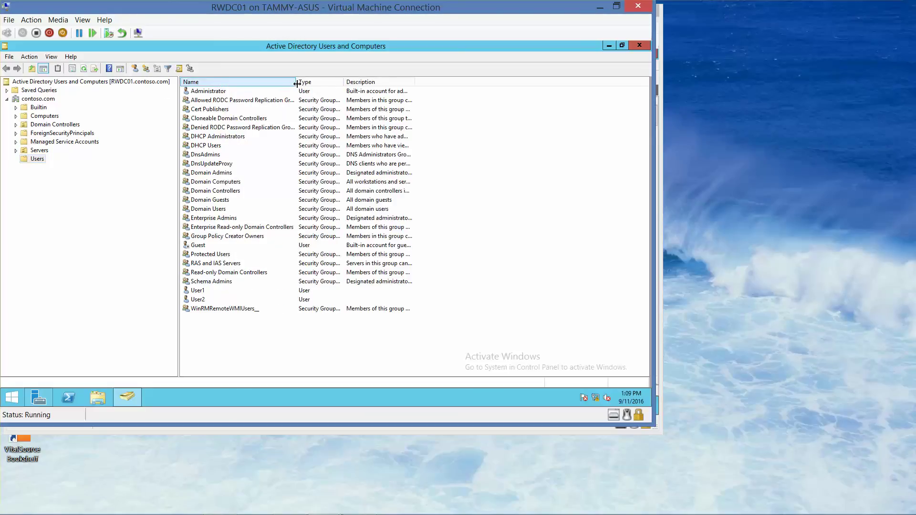
double_click(219, 92)
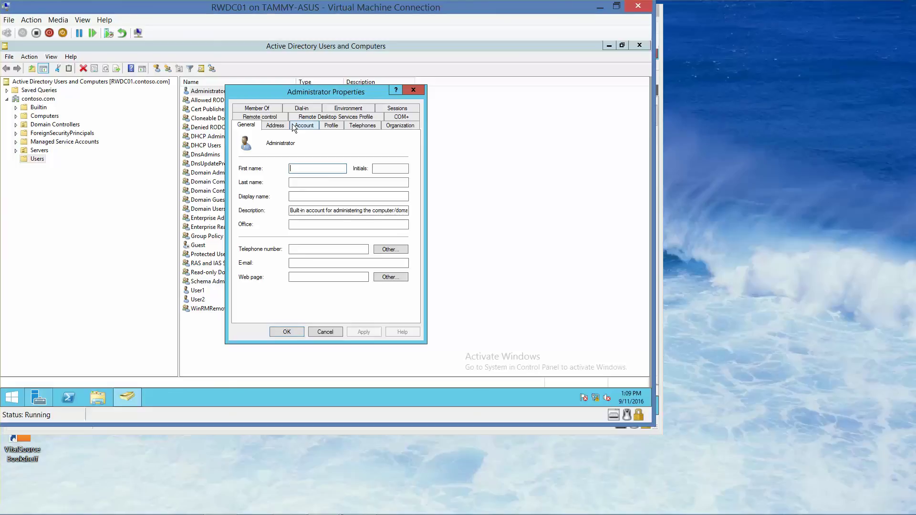
left_click(300, 109)
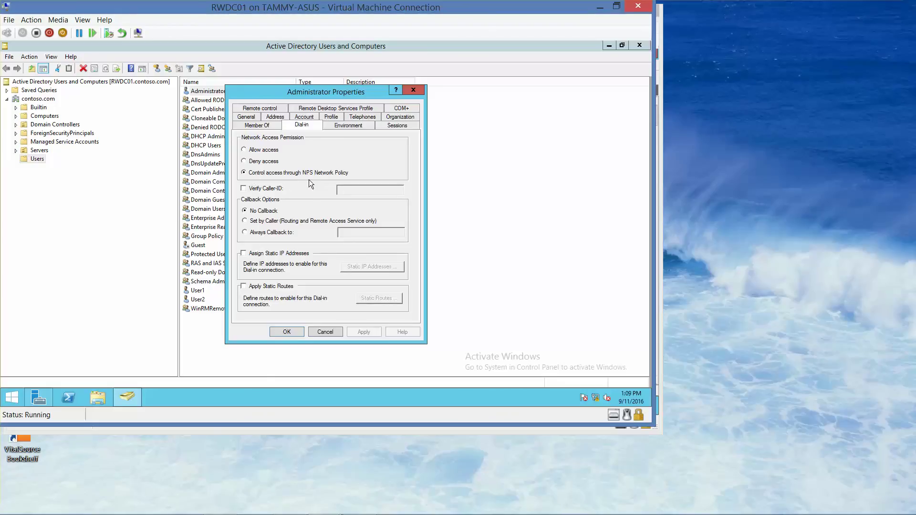
Check Question 5 about the default Network Access Permission in the Word answer key, then return to RWDC01.
mouse_move(230, 508)
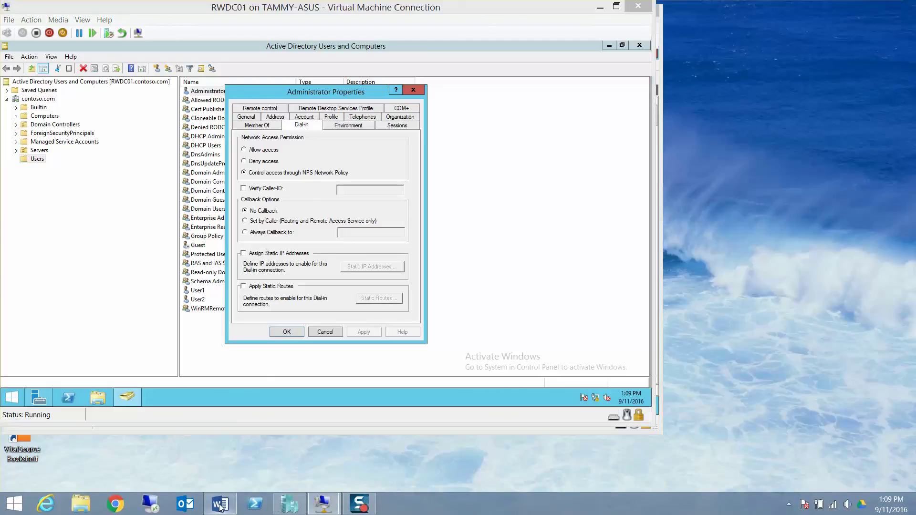
left_click(230, 508)
left_click_drag(915, 258, 914, 270)
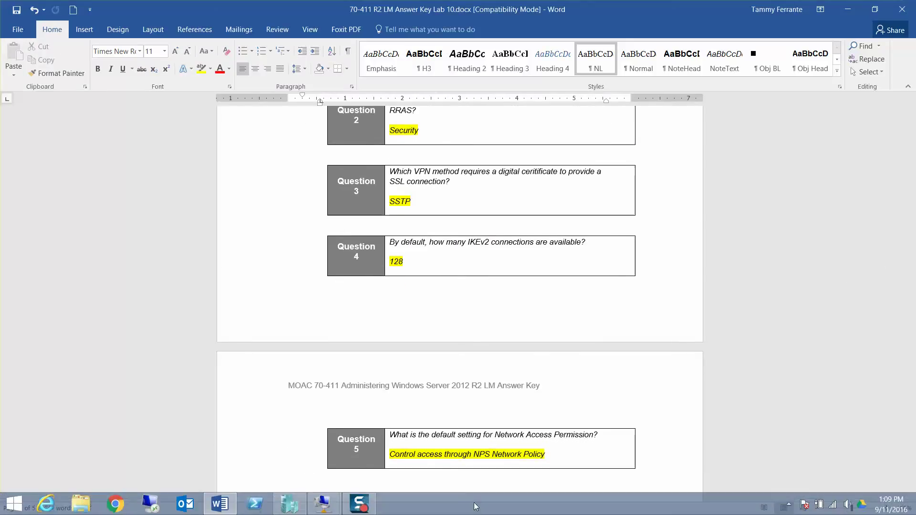
mouse_move(173, 507)
left_click(323, 503)
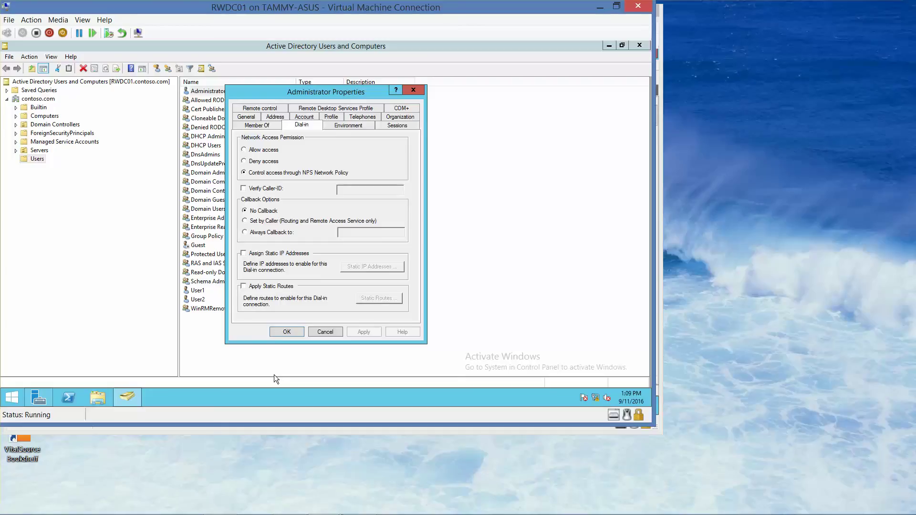
Set the Administrator's dial-in Network Access Permission to Allow access, then close Active Directory Users and Computers.
left_click(244, 150)
left_click(287, 333)
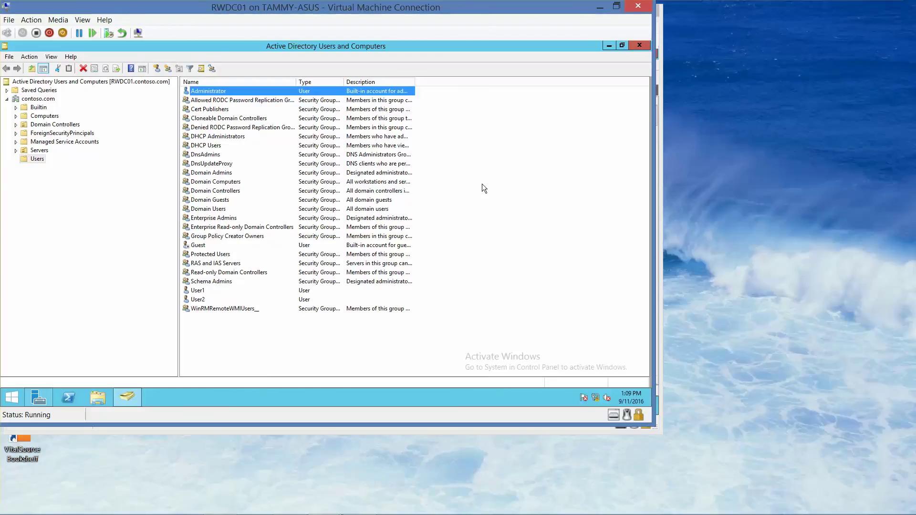
left_click(640, 48)
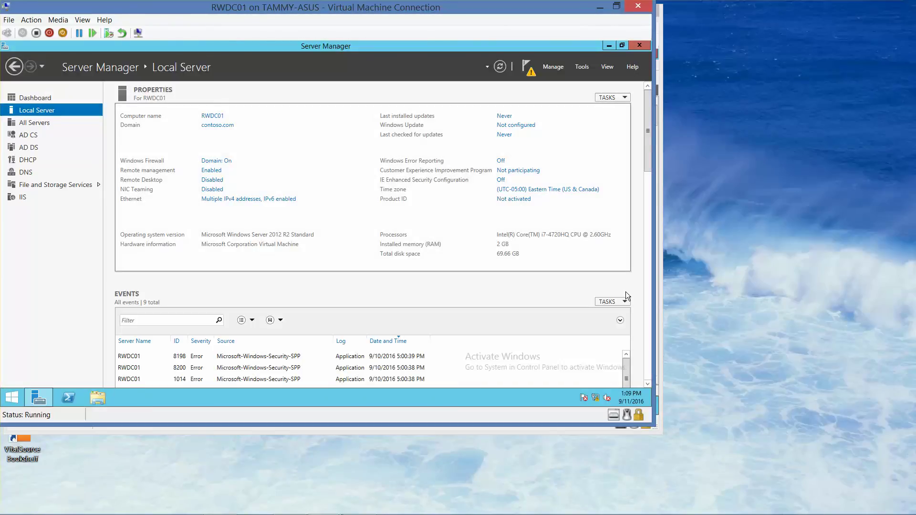
mouse_move(403, 513)
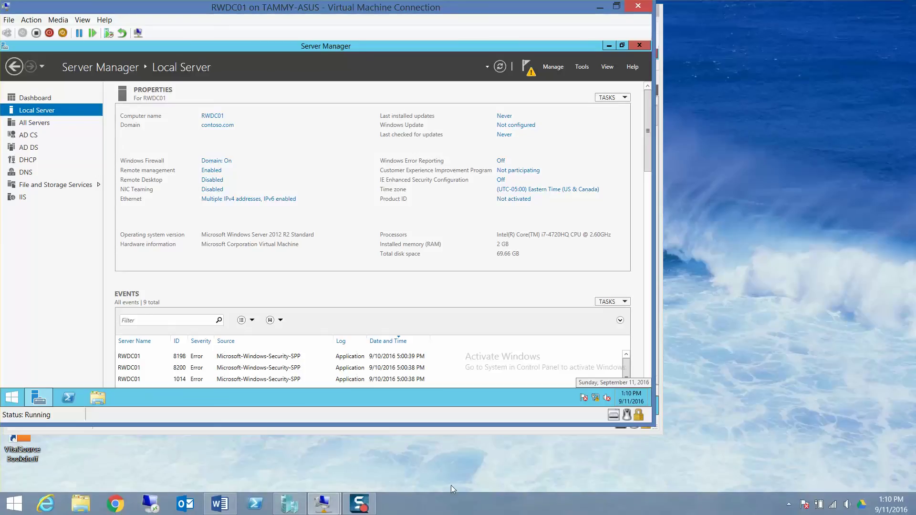